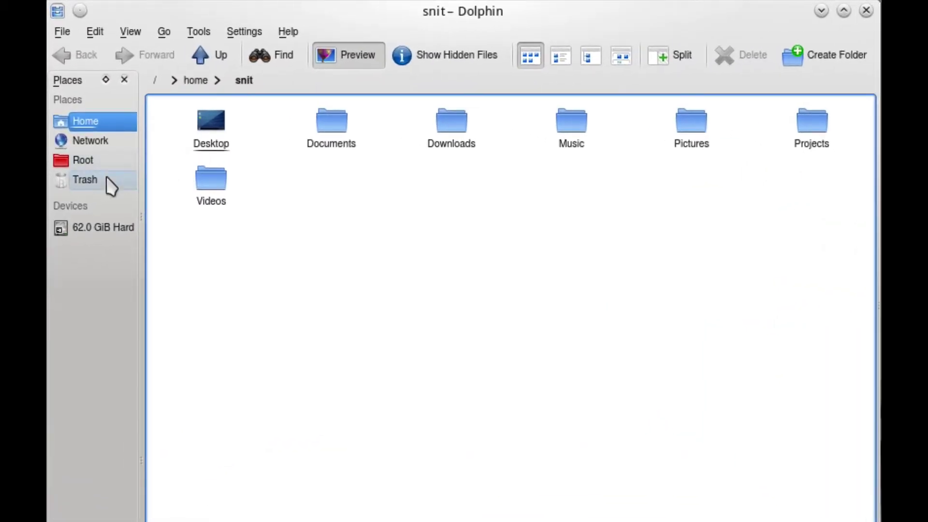
Step: Show the Trash in Dolphin and try creating a New Folder there with the default name
{"action": "left_click", "coordinate": [103, 183]}
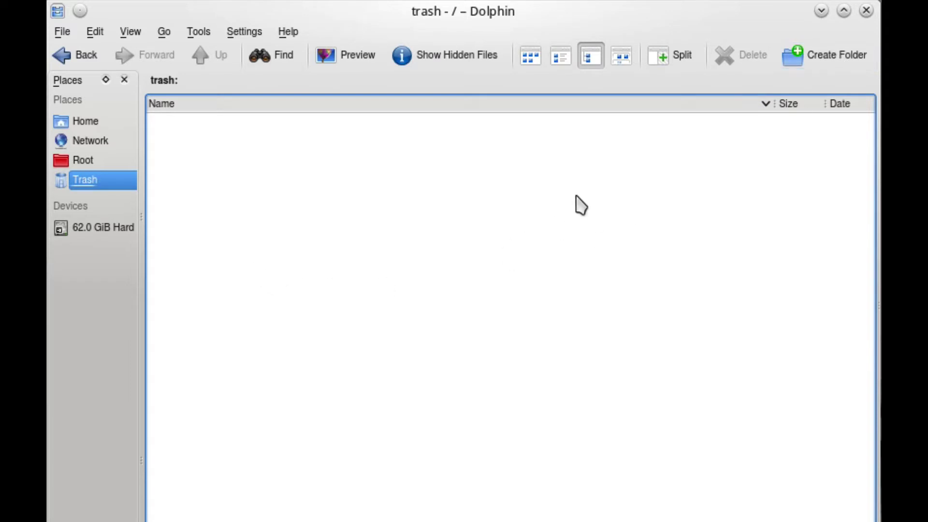
{"action": "left_click", "coordinate": [835, 57]}
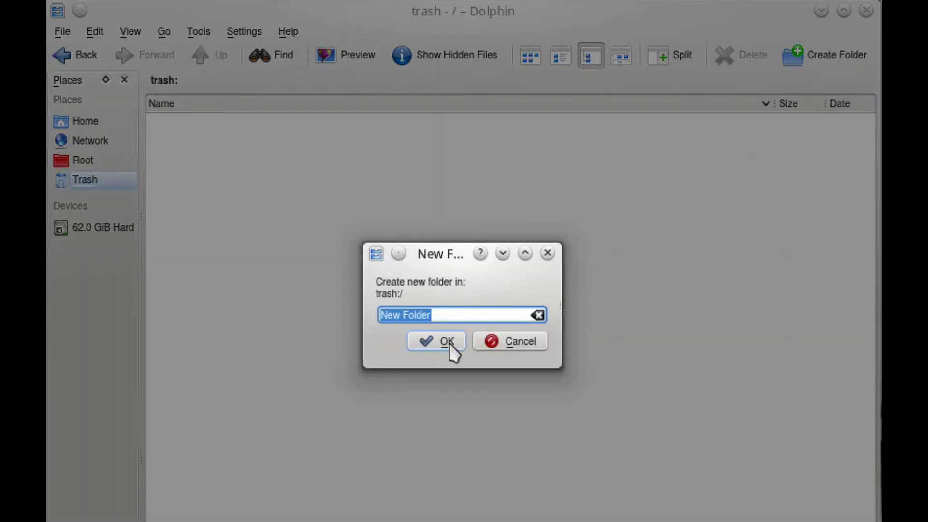
{"action": "left_click", "coordinate": [447, 343]}
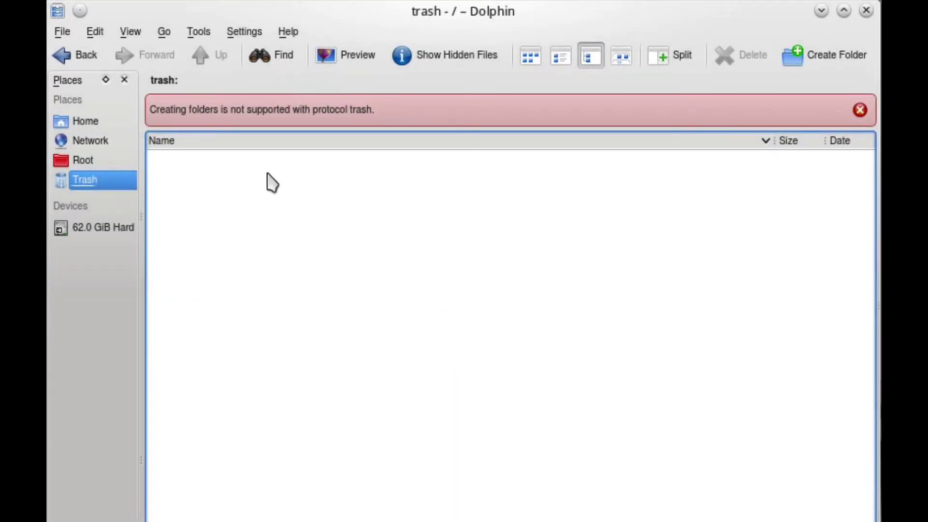
Step: Return to the Trash, retry creating the New Folder, and dismiss the unsupported-operation error
{"action": "left_click", "coordinate": [70, 122]}
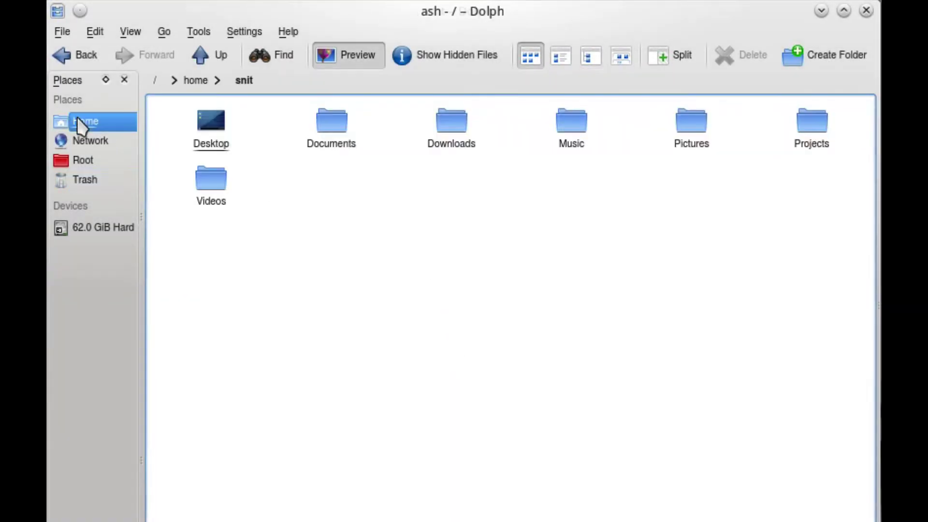
{"action": "left_click", "coordinate": [83, 182]}
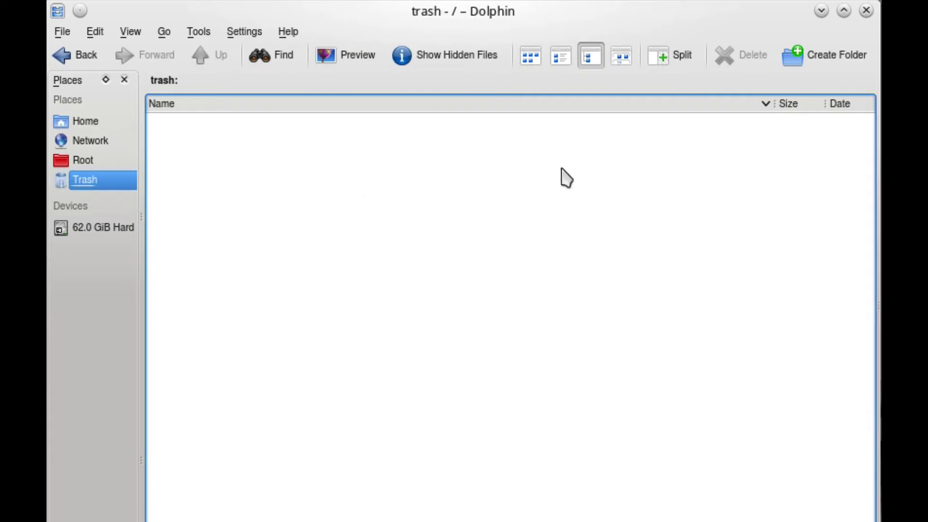
{"action": "left_click", "coordinate": [861, 56]}
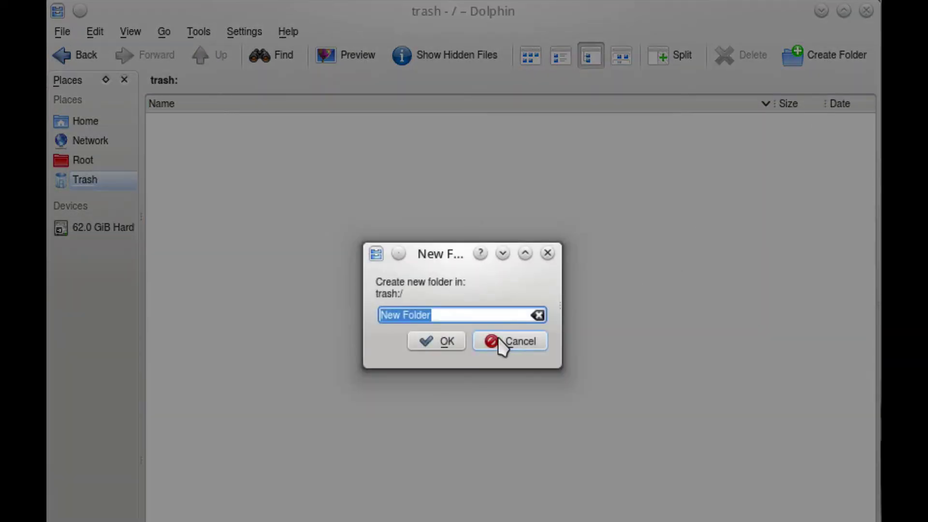
{"action": "left_click", "coordinate": [442, 341]}
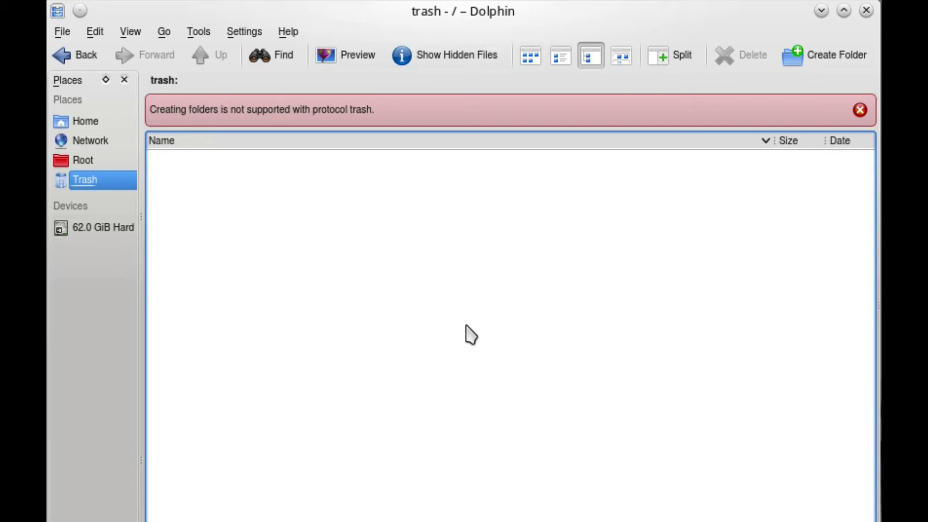
{"action": "left_click", "coordinate": [860, 110]}
Step: Move Dolphin aside and create a desktop text file with the default name 'Text File'
{"action": "left_click_drag", "start_coordinate": [551, 12], "coordinate": [880, 11]}
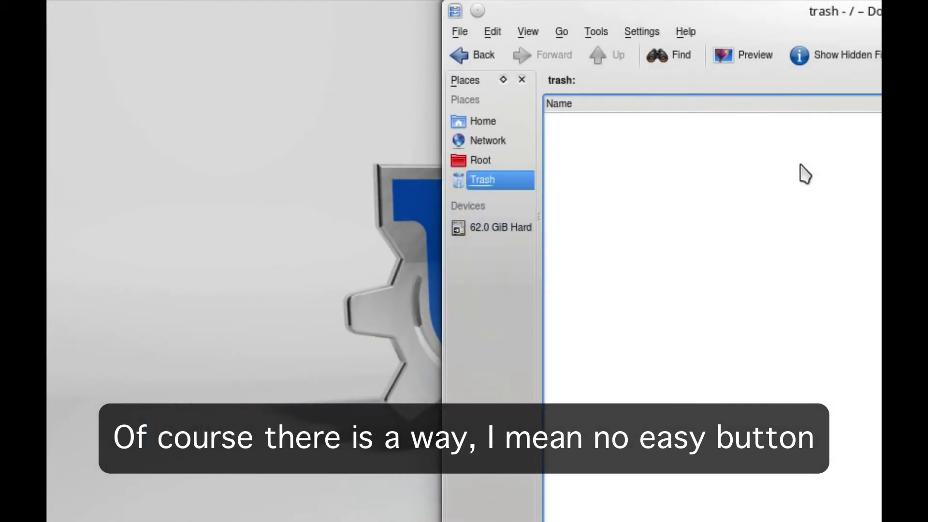
{"action": "right_click", "coordinate": [117, 74]}
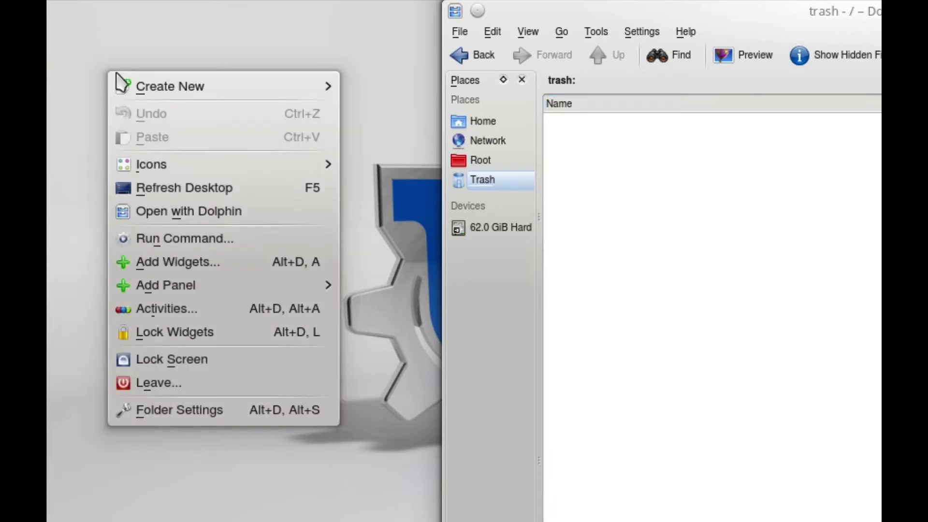
{"action": "mouse_move", "coordinate": [209, 89]}
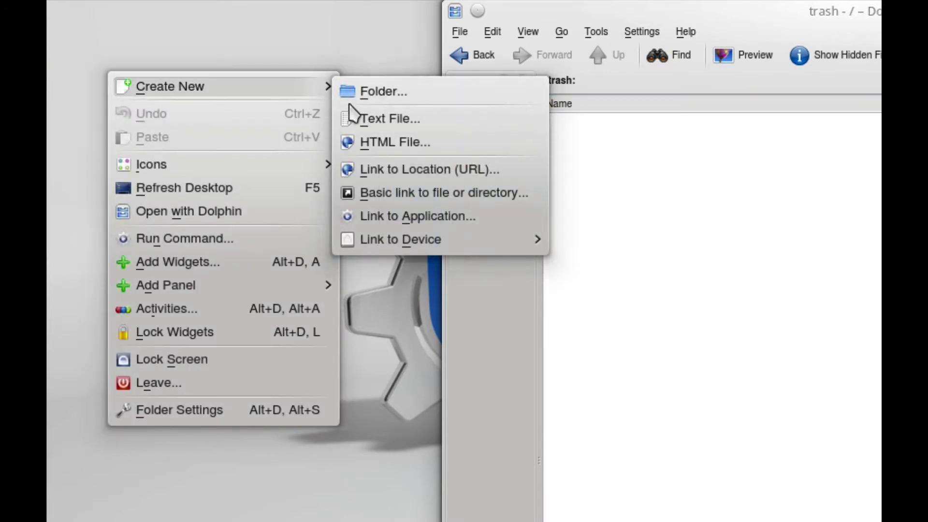
{"action": "left_click", "coordinate": [375, 118]}
{"action": "left_click", "coordinate": [701, 456]}
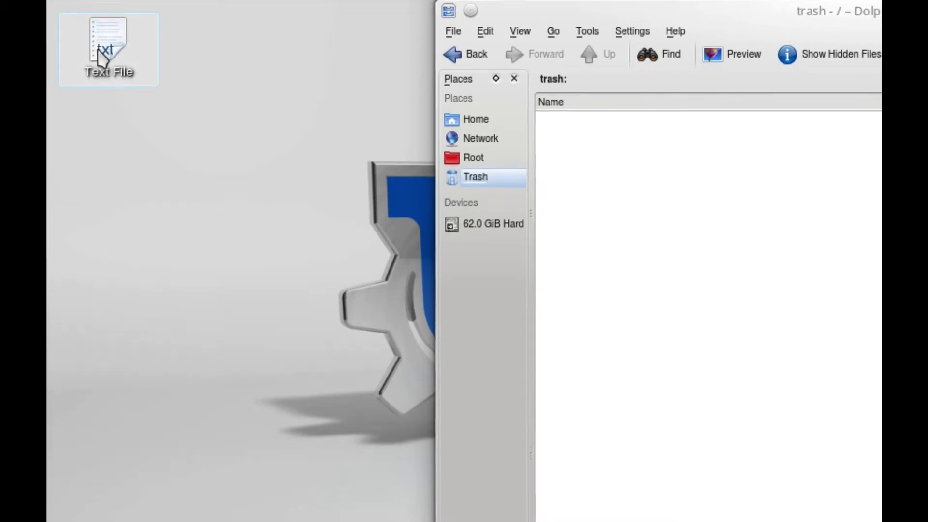
Step: Open Text File in Kate, turn off Tip of the Day, enter Fred, save and close
{"action": "left_click", "coordinate": [102, 57]}
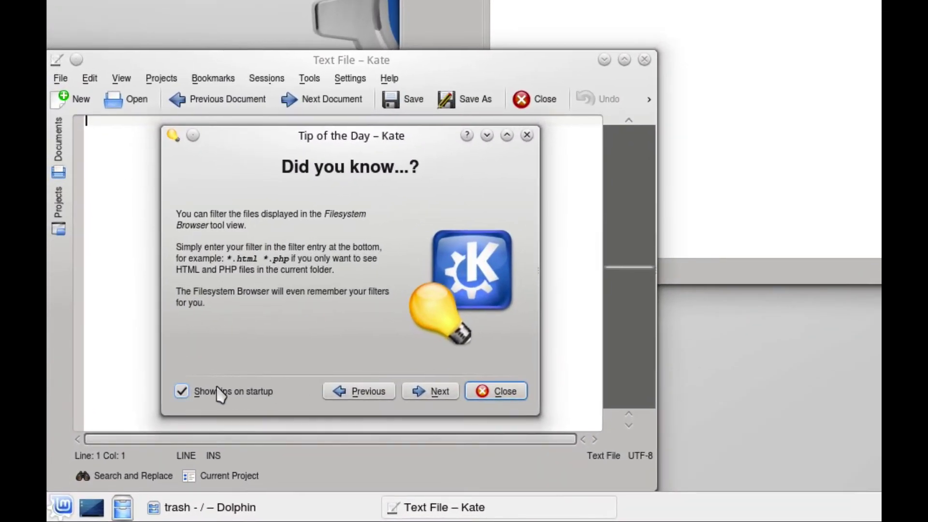
{"action": "left_click", "coordinate": [202, 390]}
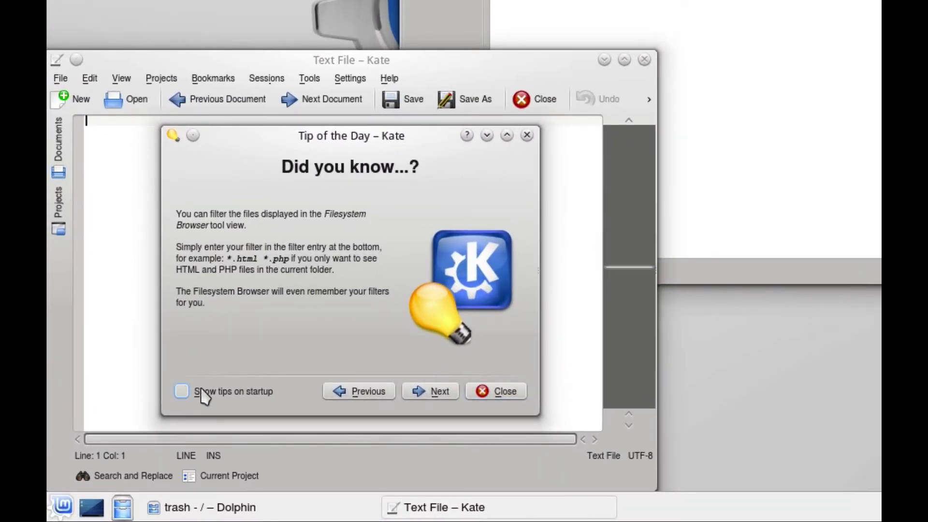
{"action": "left_click", "coordinate": [476, 393]}
{"action": "type", "text": "Fred"}
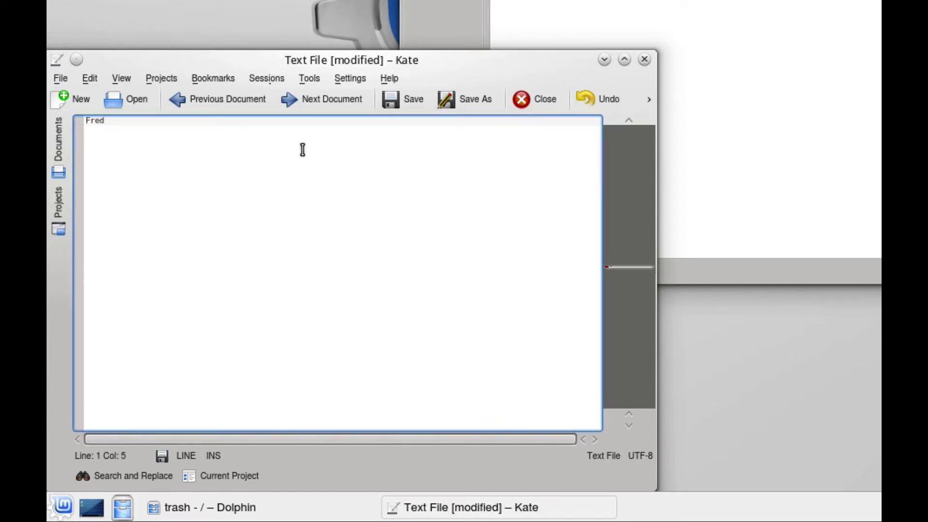
{"action": "left_click", "coordinate": [403, 103]}
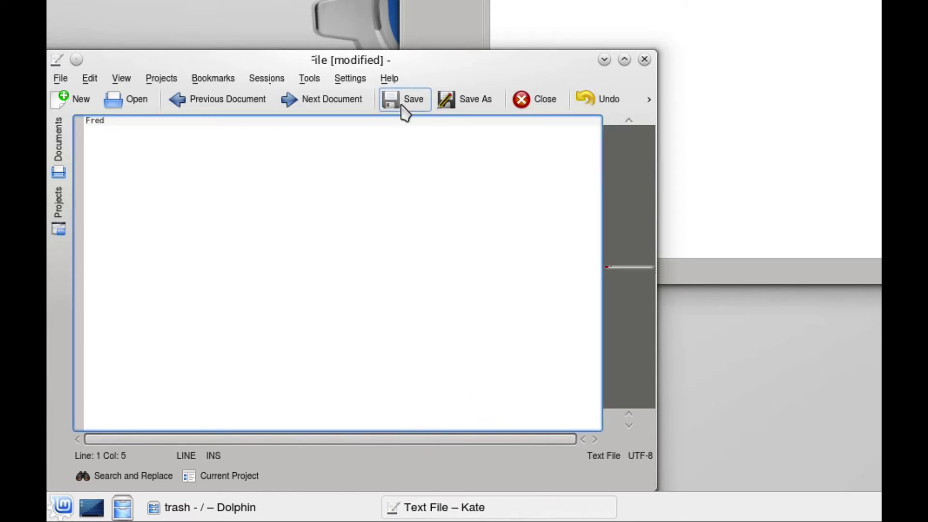
{"action": "left_click", "coordinate": [643, 60]}
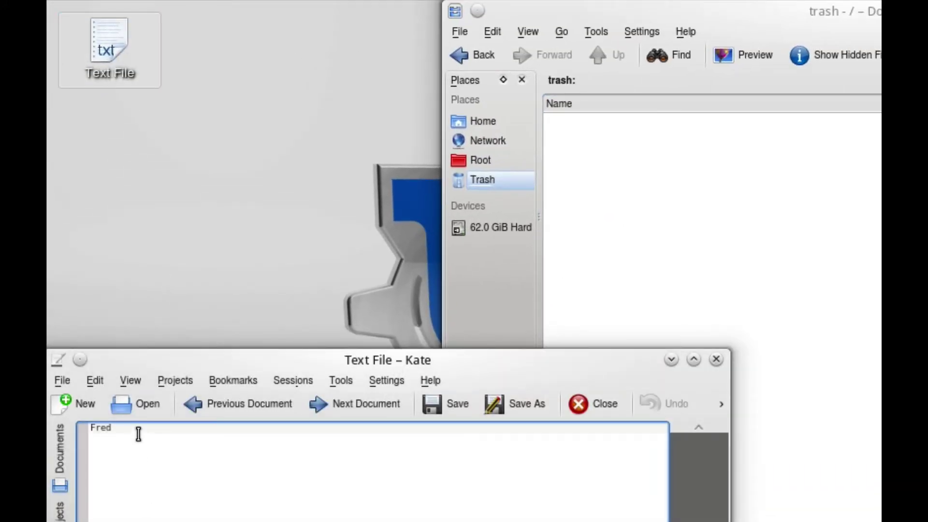
Step: Add '2' on the second line of Text File, save, and close Kate
{"action": "left_click", "coordinate": [138, 433]}
{"action": "type", "text": "2"}
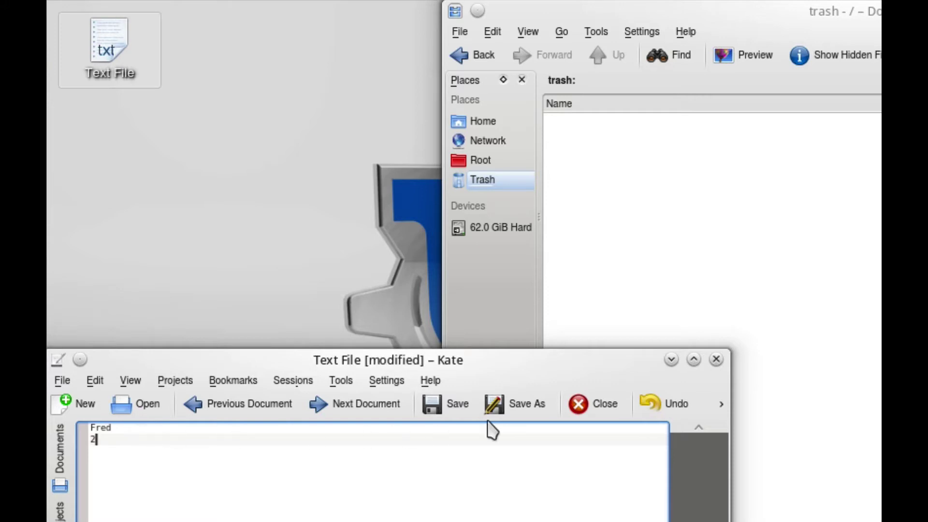
{"action": "left_click", "coordinate": [459, 413]}
{"action": "left_click", "coordinate": [715, 360]}
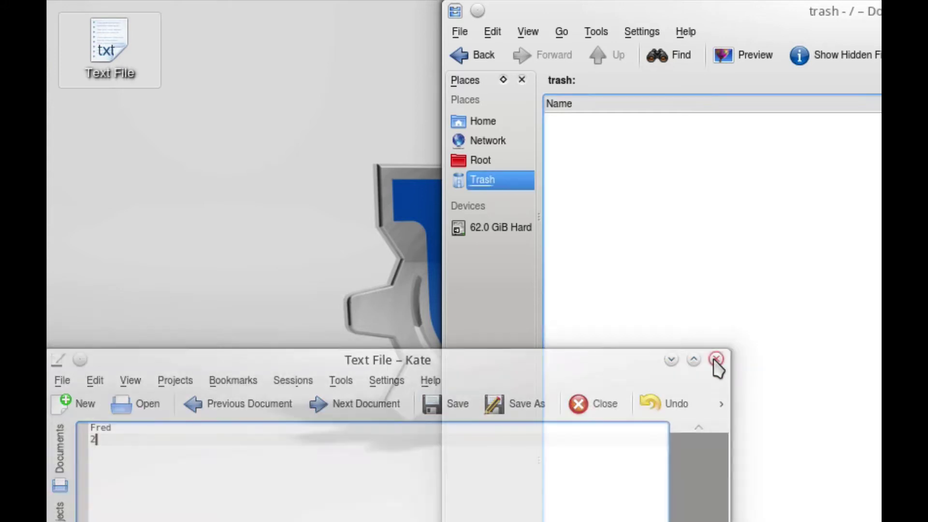
Step: Move Text File into the Trash, confirm, then drag it back onto the desktop
{"action": "left_click_drag", "start_coordinate": [110, 51], "coordinate": [725, 259]}
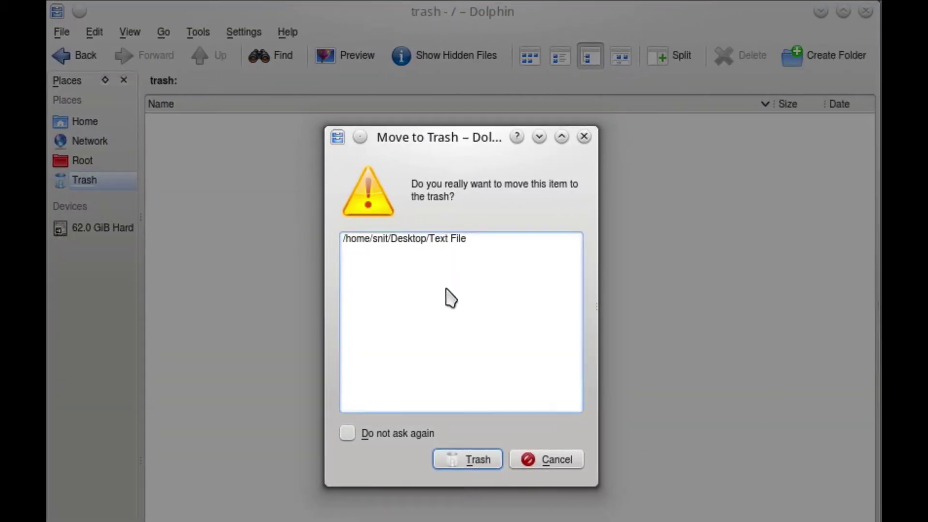
{"action": "left_click", "coordinate": [462, 461]}
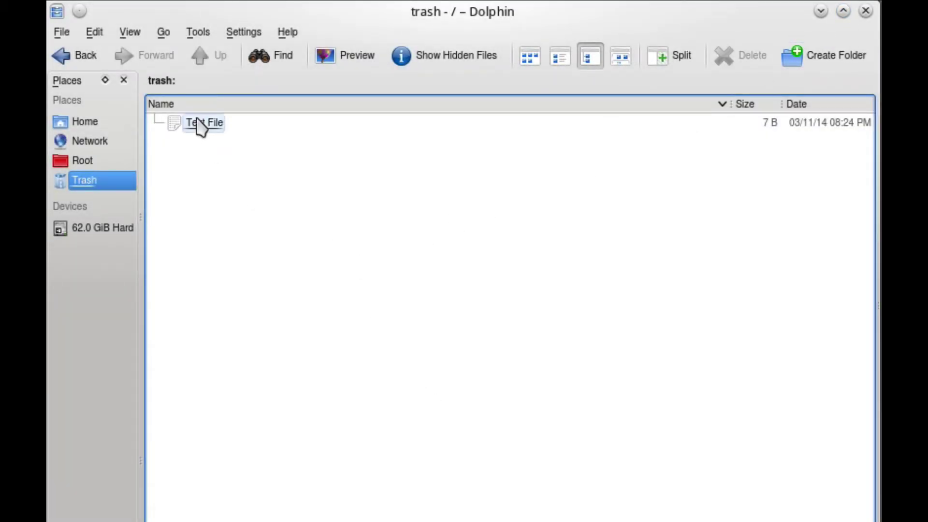
{"action": "left_click_drag", "start_coordinate": [201, 125], "coordinate": [124, 74]}
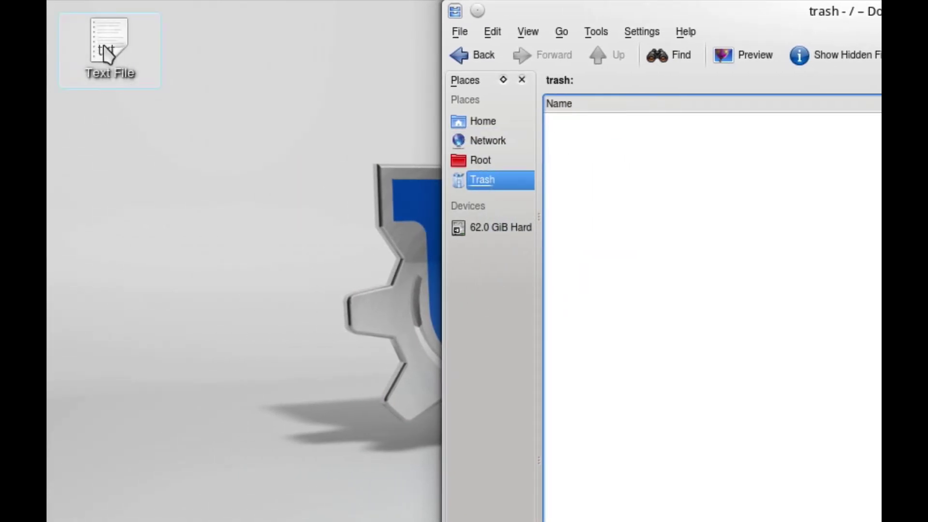
Step: Change line 2 of Text File from 2 to 3, acknowledge the save error, and discard the edit
{"action": "left_click", "coordinate": [105, 48]}
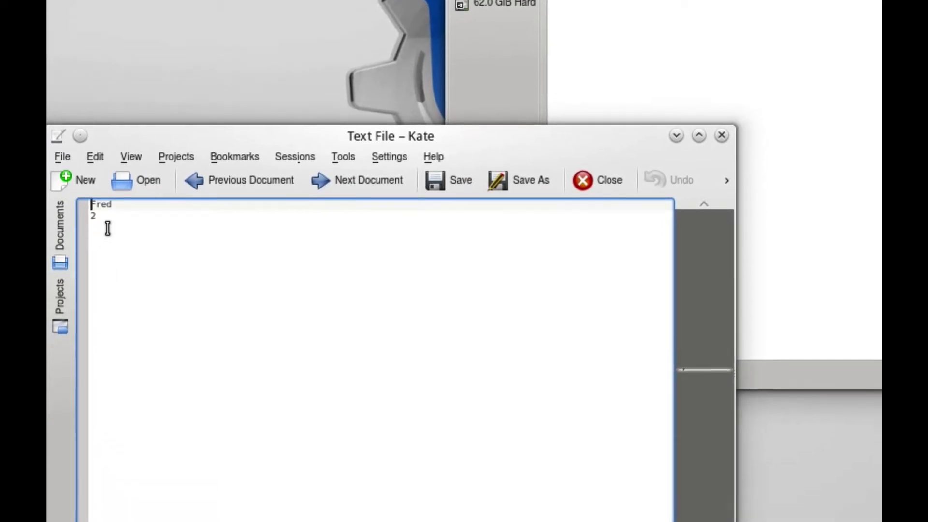
{"action": "left_click", "coordinate": [103, 413]}
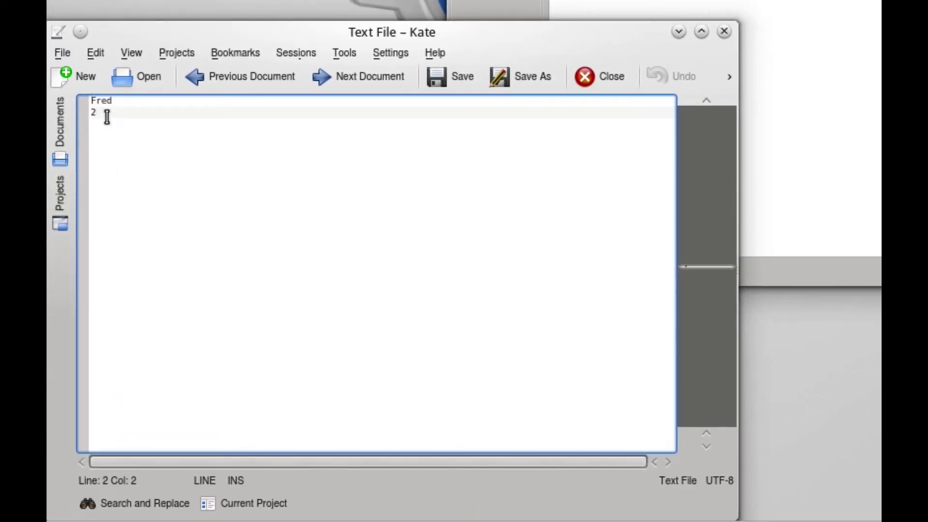
{"action": "key", "text": "BackSpace"}
{"action": "type", "text": "3"}
{"action": "left_click", "coordinate": [462, 82]}
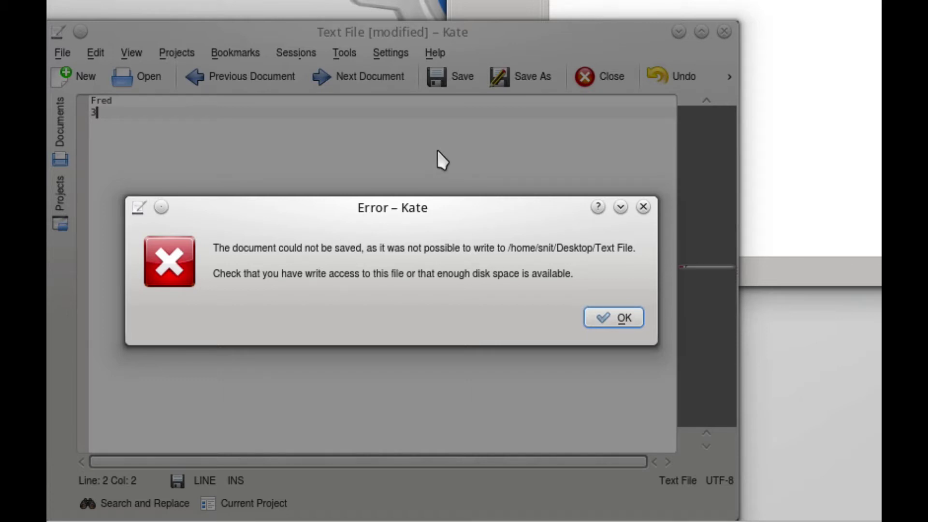
{"action": "left_click", "coordinate": [611, 319]}
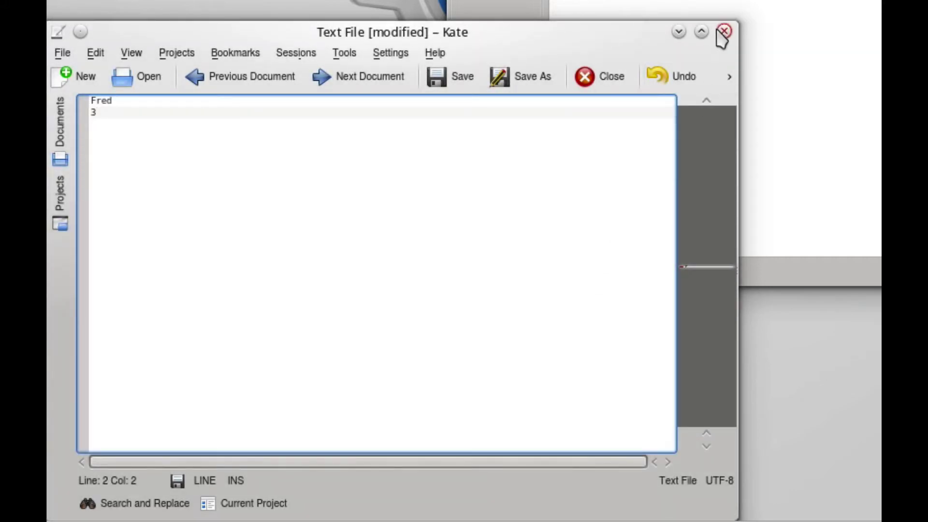
{"action": "left_click", "coordinate": [718, 32]}
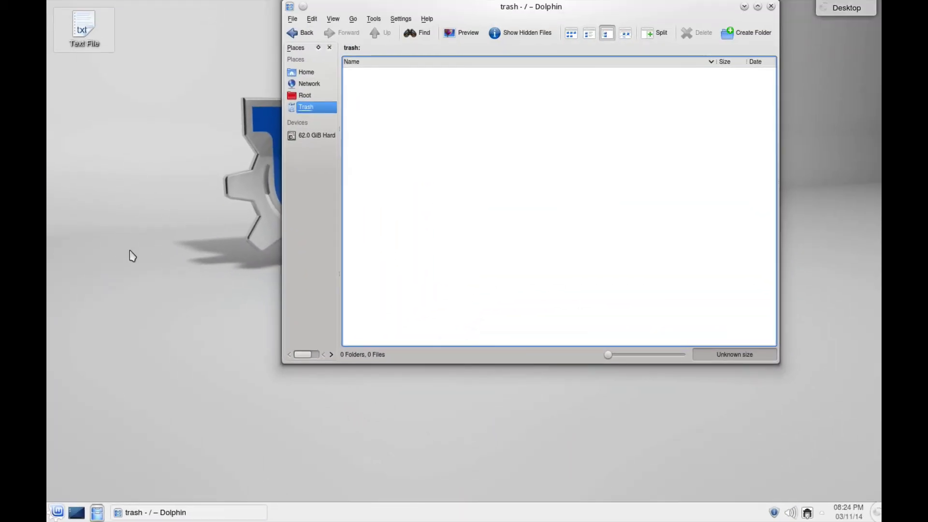
Step: Launch LibreOffice Writer from the launcher's Applications > Office category
{"action": "left_click", "coordinate": [57, 512]}
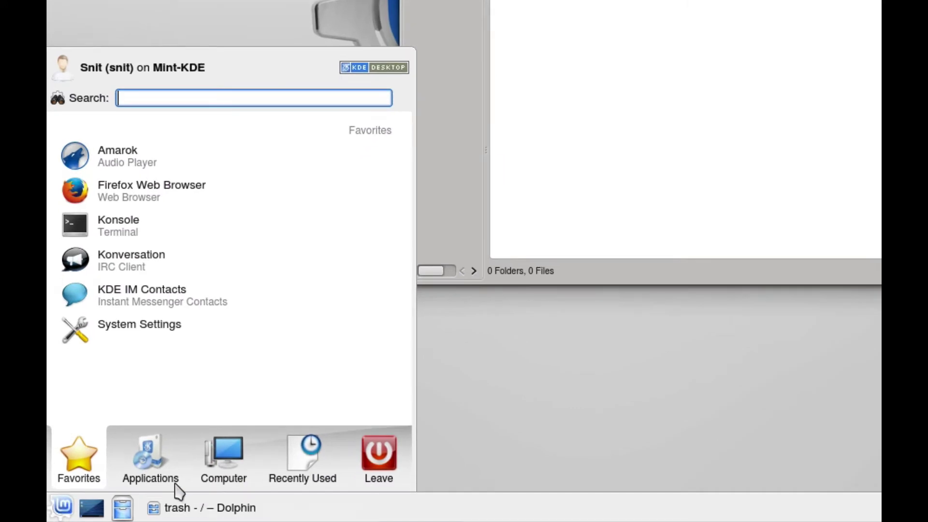
{"action": "left_click", "coordinate": [145, 468]}
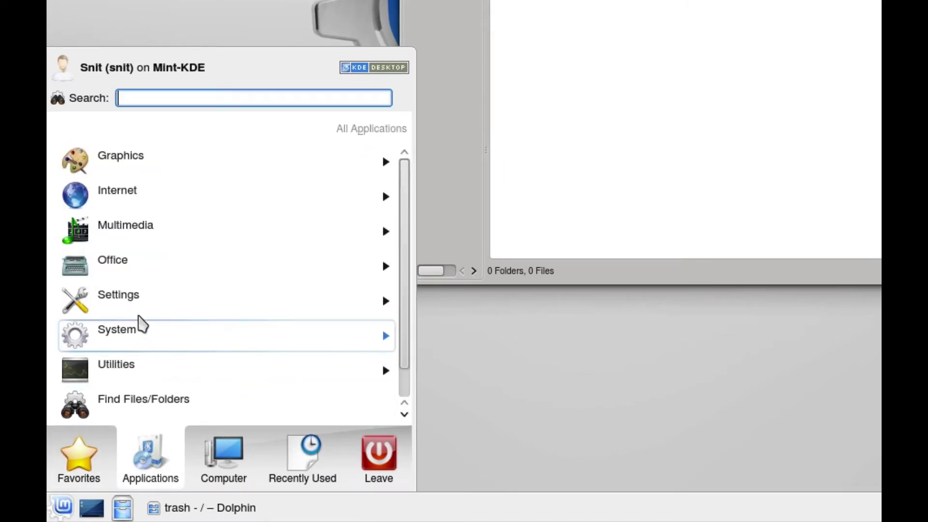
{"action": "left_click", "coordinate": [144, 263]}
{"action": "scroll", "coordinate": [145, 259], "scroll_direction": "down", "scroll_amount": 2}
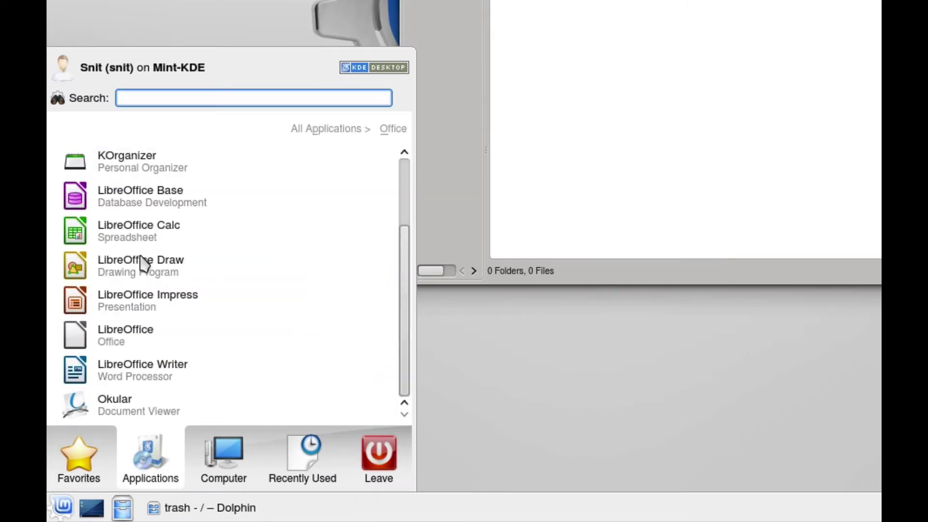
{"action": "left_click", "coordinate": [148, 376]}
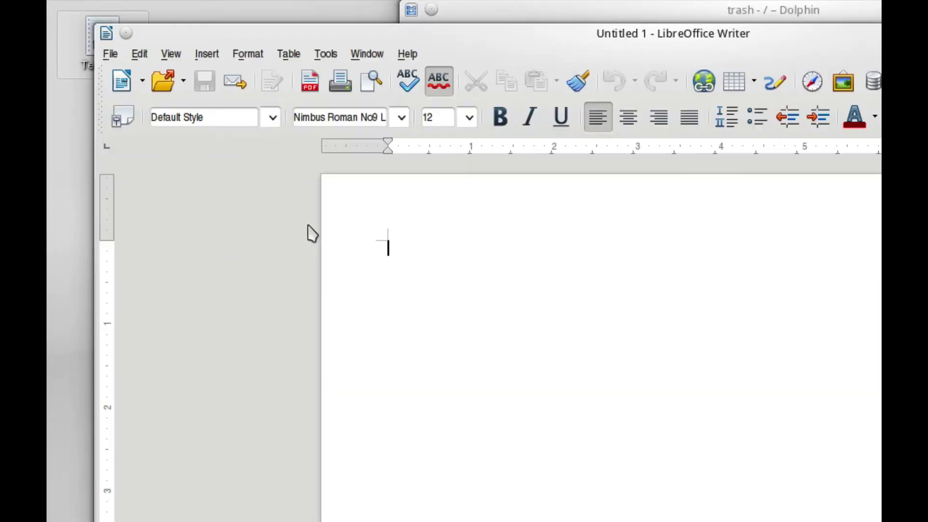
Step: Type 'Fred' and save the document to the Desktop as Untitled 1.odt, then close Writer
{"action": "type", "text": "Fred"}
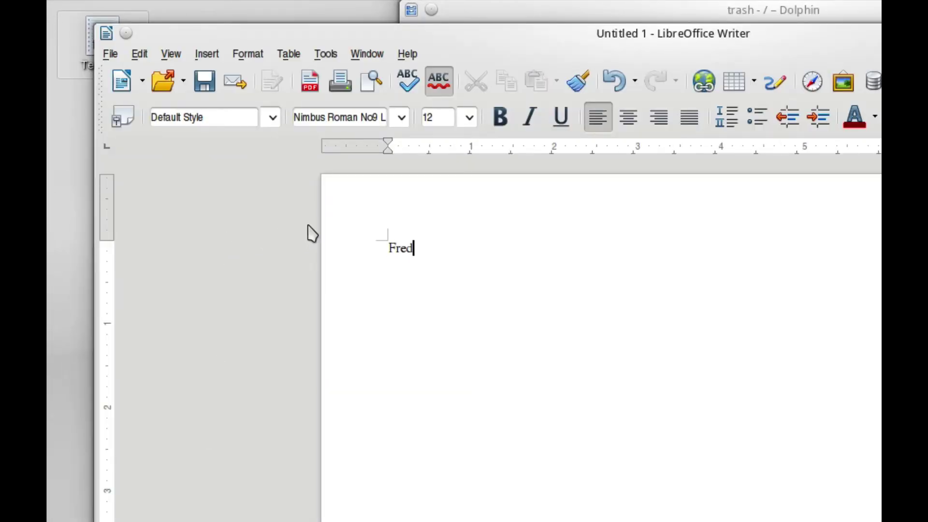
{"action": "left_click", "coordinate": [212, 85]}
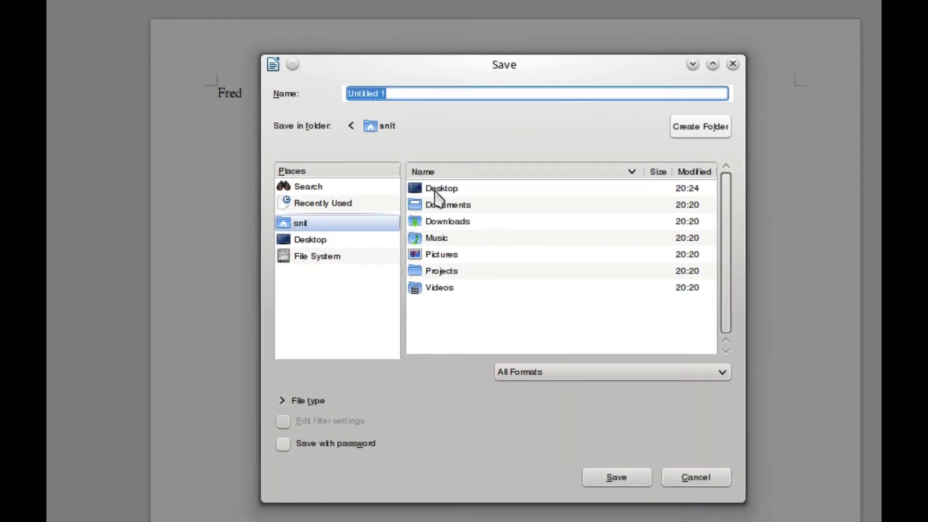
{"action": "left_click", "coordinate": [435, 192]}
{"action": "left_click", "coordinate": [630, 473]}
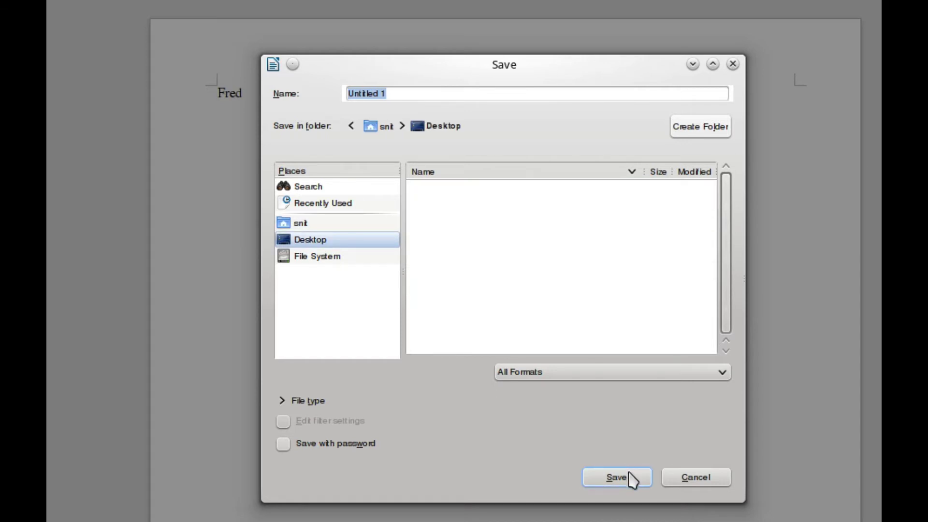
{"action": "left_click", "coordinate": [629, 477]}
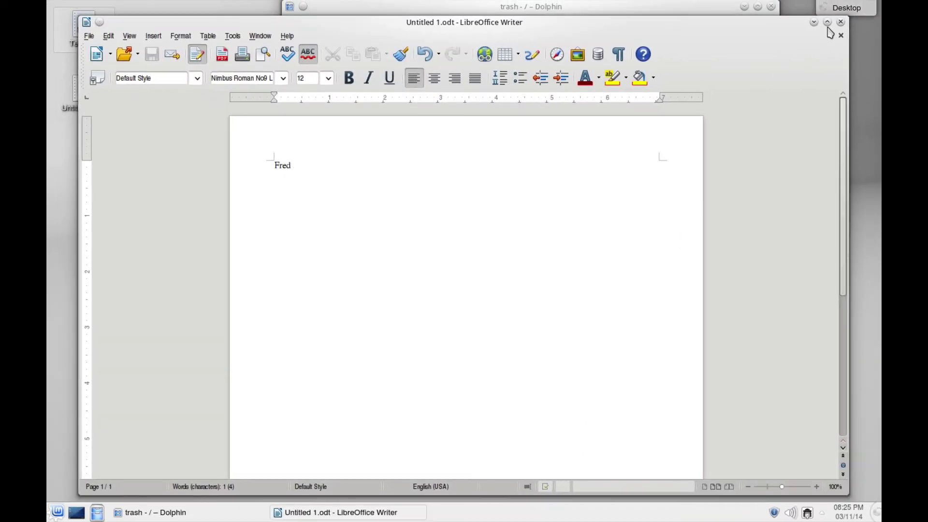
{"action": "left_click", "coordinate": [840, 25]}
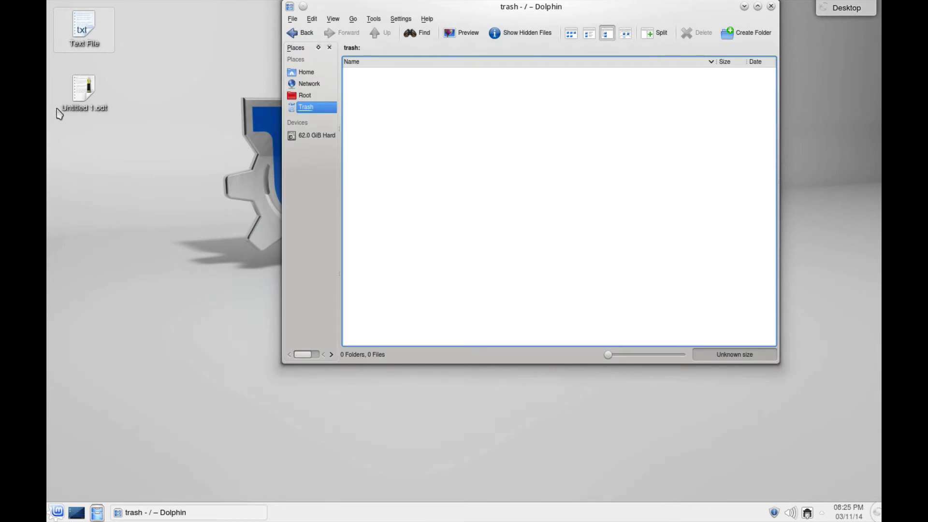
Step: Reopen Untitled 1.odt, make it read Fred2, save, and close Writer
{"action": "left_click", "coordinate": [81, 97]}
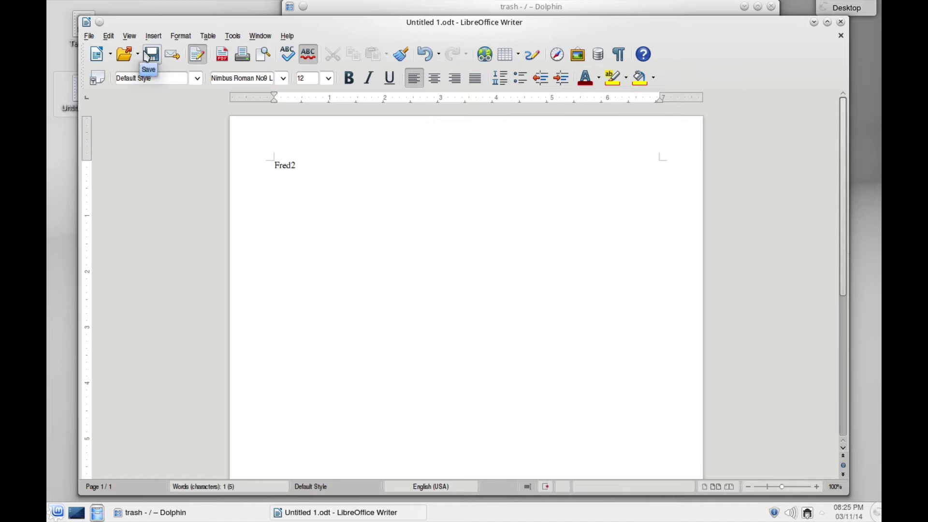
{"action": "left_click", "coordinate": [151, 56]}
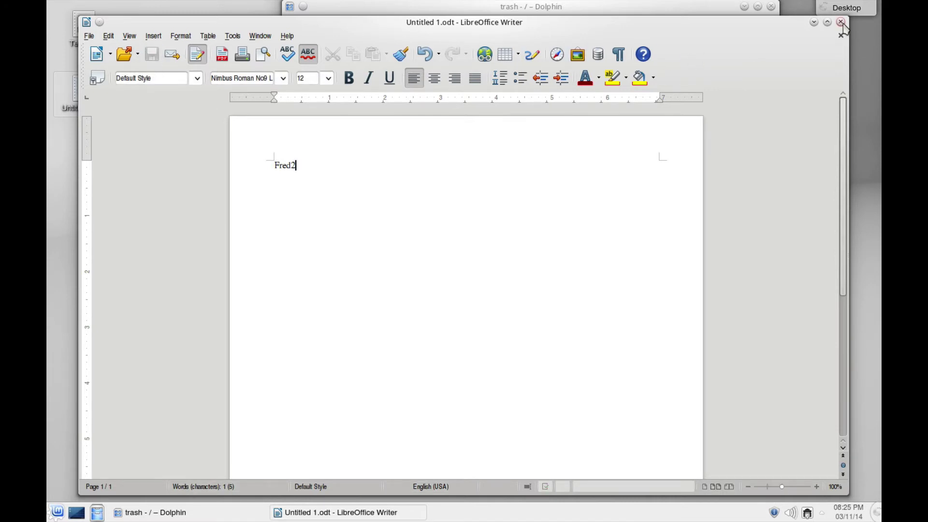
{"action": "left_click", "coordinate": [841, 23]}
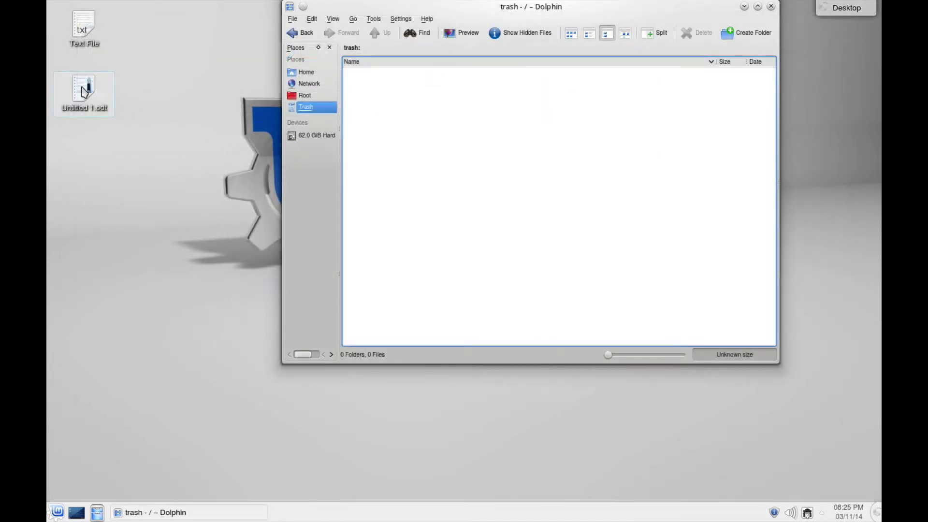
{"action": "left_click_drag", "start_coordinate": [84, 92], "coordinate": [488, 130]}
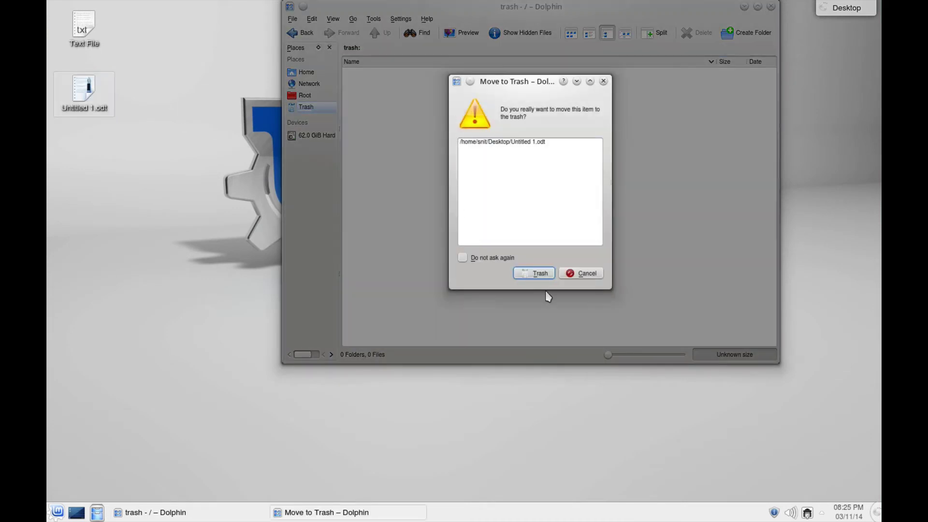
{"action": "left_click", "coordinate": [539, 274]}
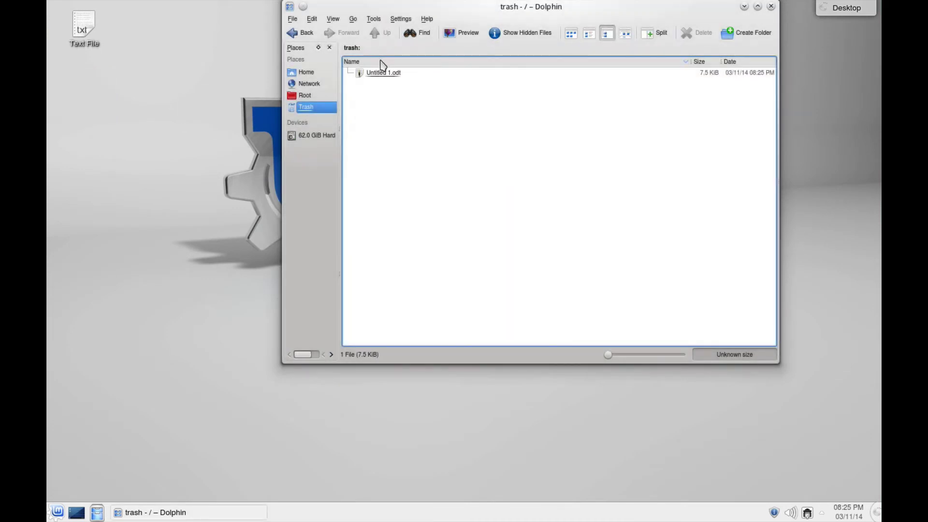
{"action": "mouse_move", "coordinate": [384, 75]}
{"action": "left_click_drag", "start_coordinate": [383, 75], "coordinate": [102, 89]}
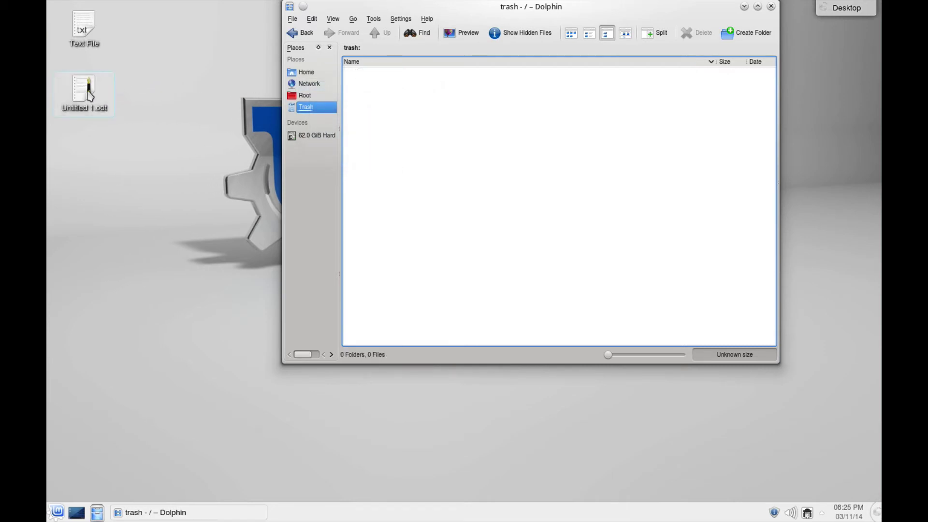
Step: Open Untitled 1.odt, close the read-only Writer window, and bring up the file's context menu
{"action": "double_click", "coordinate": [89, 94]}
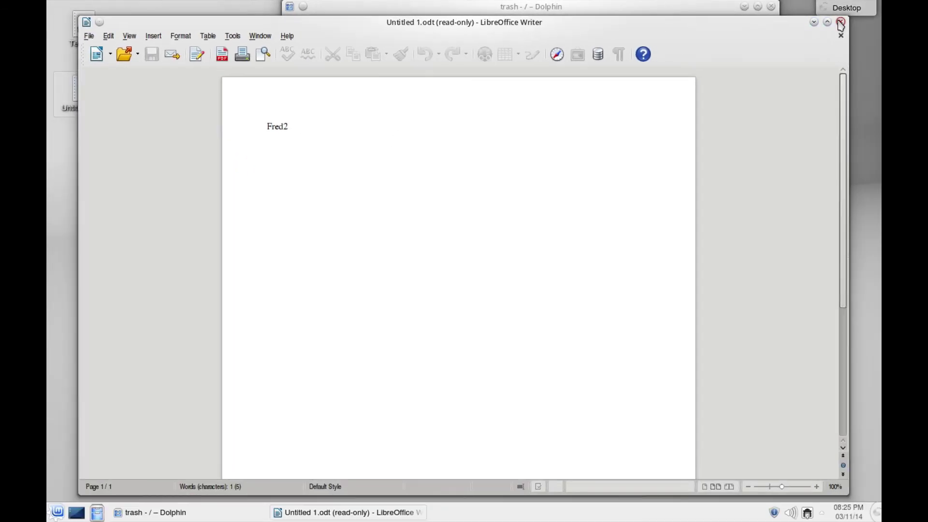
{"action": "left_click", "coordinate": [840, 23]}
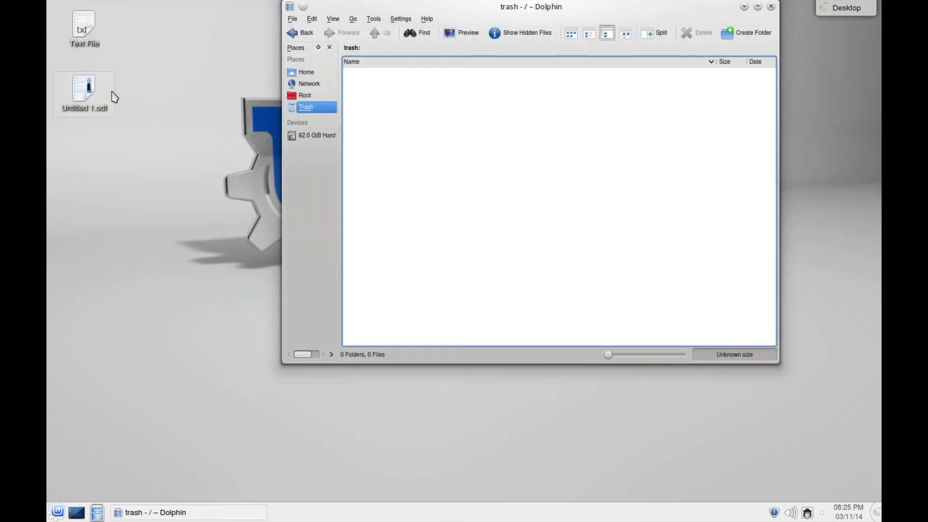
{"action": "right_click", "coordinate": [87, 92]}
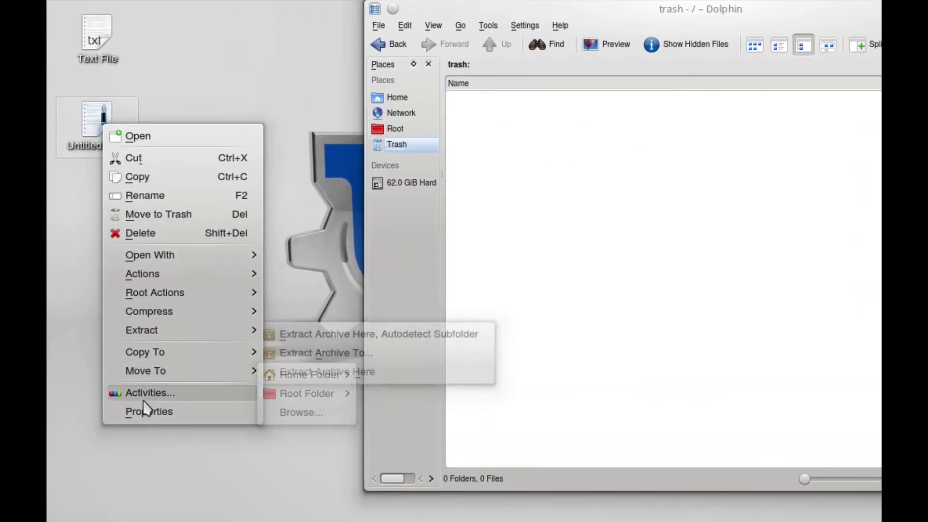
Step: Set the Owner permission of Untitled 1.odt to Can Read & Write
{"action": "left_click", "coordinate": [146, 411]}
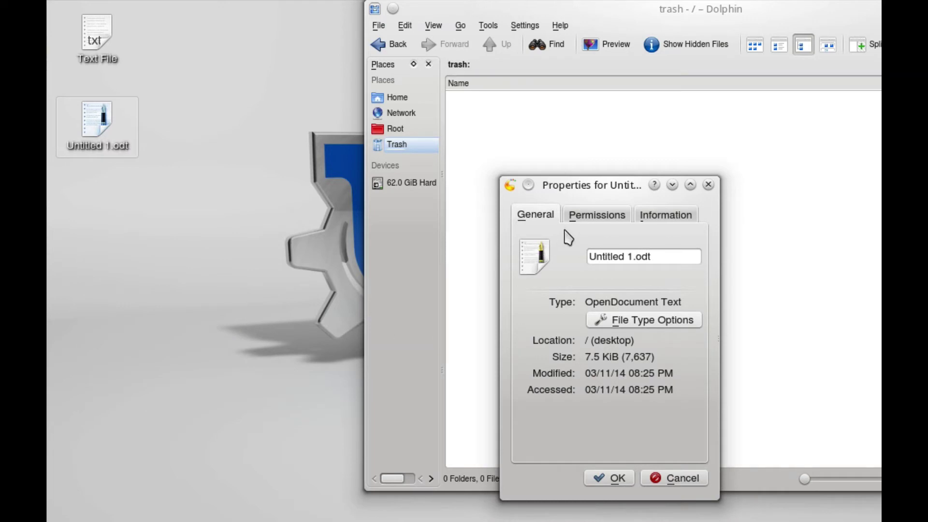
{"action": "left_click", "coordinate": [588, 215]}
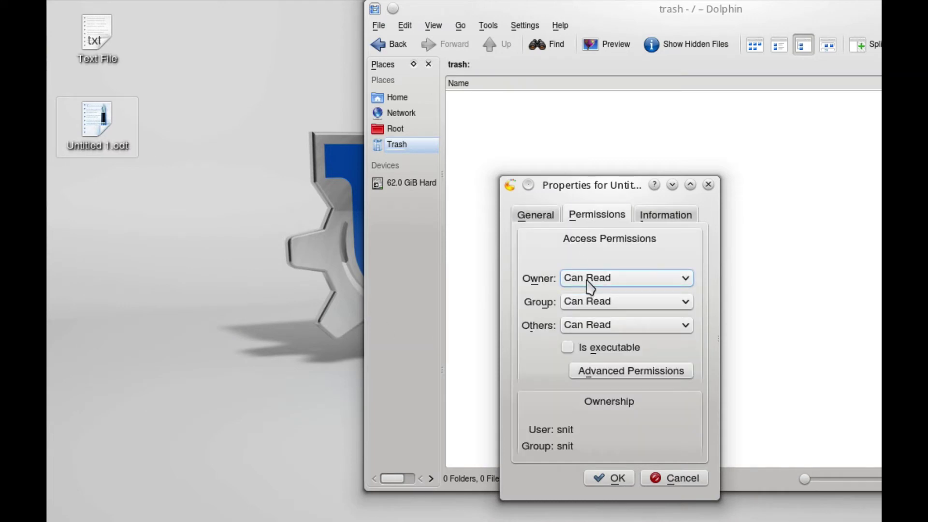
{"action": "left_click", "coordinate": [589, 283]}
{"action": "left_click", "coordinate": [586, 323]}
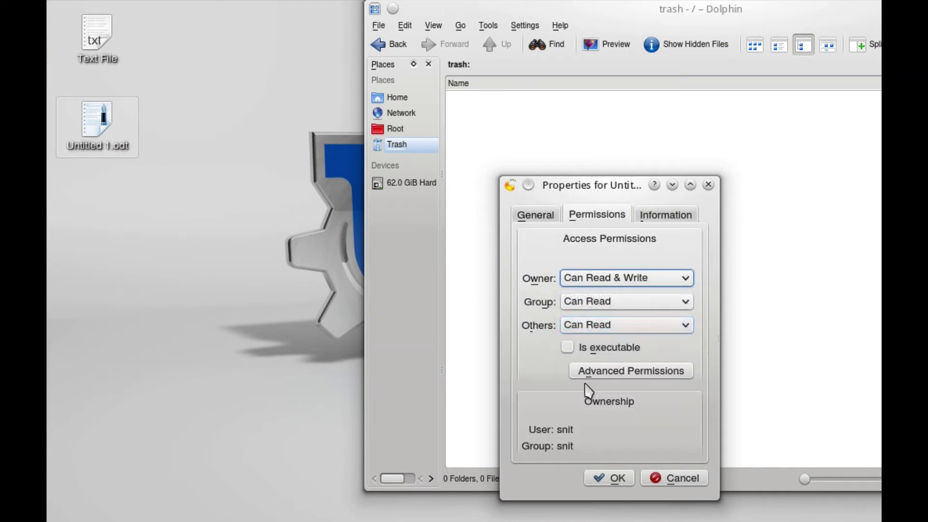
{"action": "left_click", "coordinate": [610, 479]}
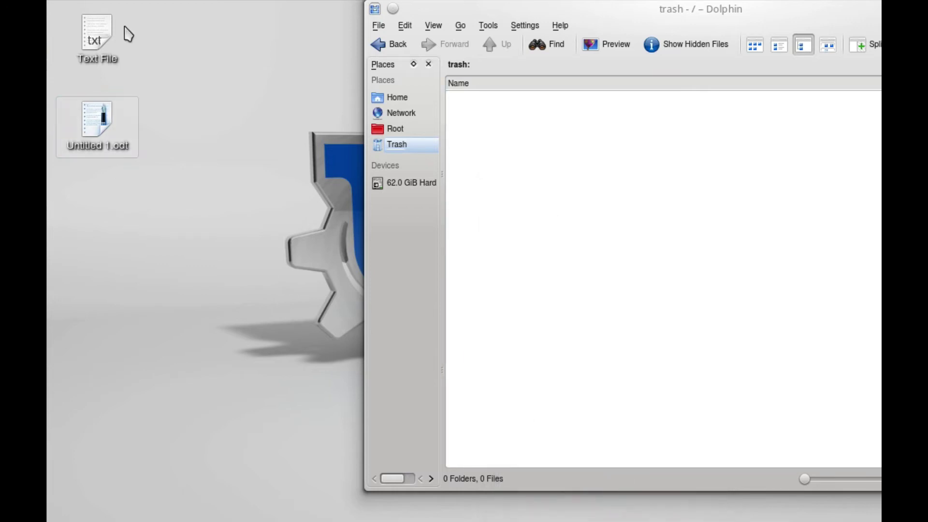
Step: Set Text File's Owner permission to Can Read & Write, then reopen Untitled 1.odt
{"action": "right_click", "coordinate": [113, 22]}
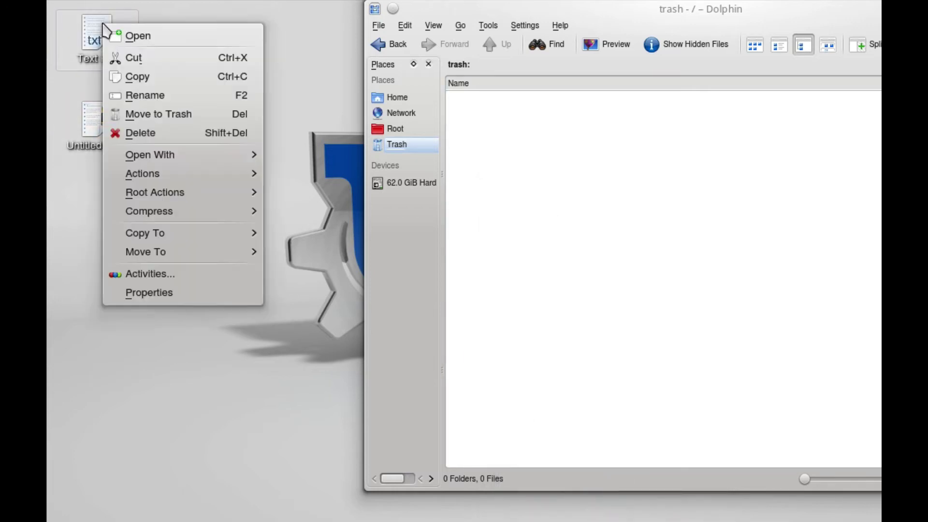
{"action": "left_click", "coordinate": [160, 299]}
{"action": "left_click", "coordinate": [591, 218]}
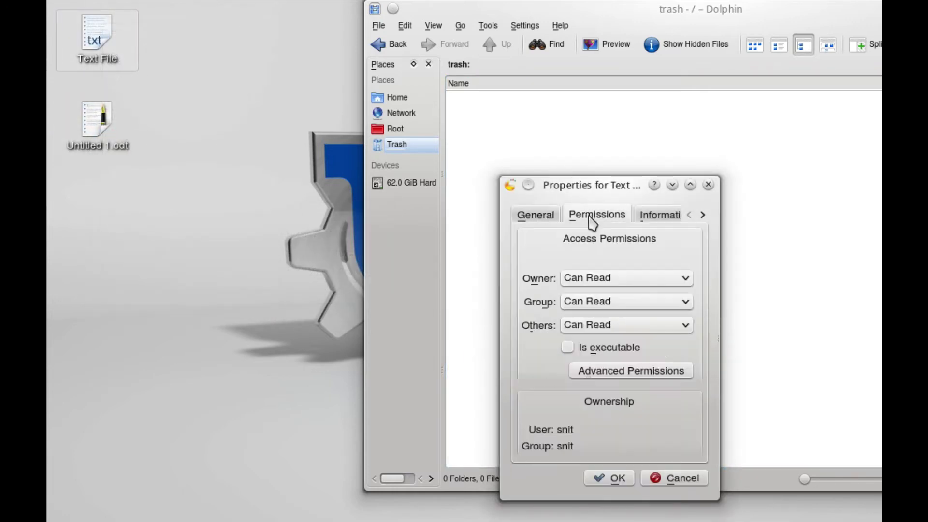
{"action": "left_click", "coordinate": [621, 278]}
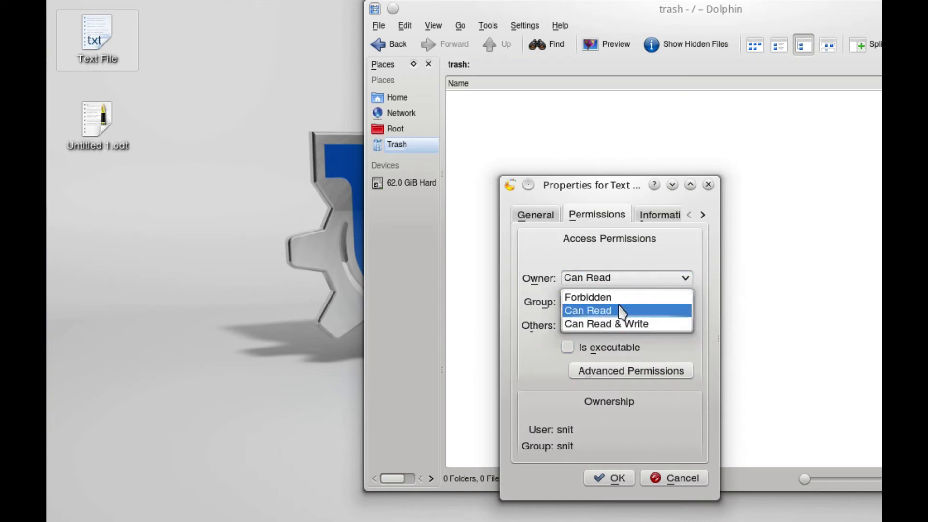
{"action": "left_click", "coordinate": [621, 324]}
{"action": "left_click", "coordinate": [607, 477]}
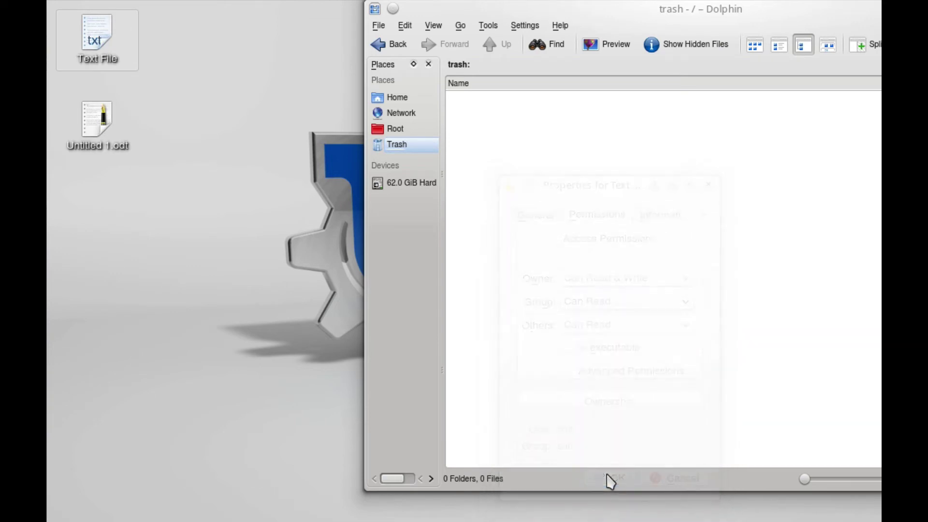
{"action": "left_click", "coordinate": [99, 118]}
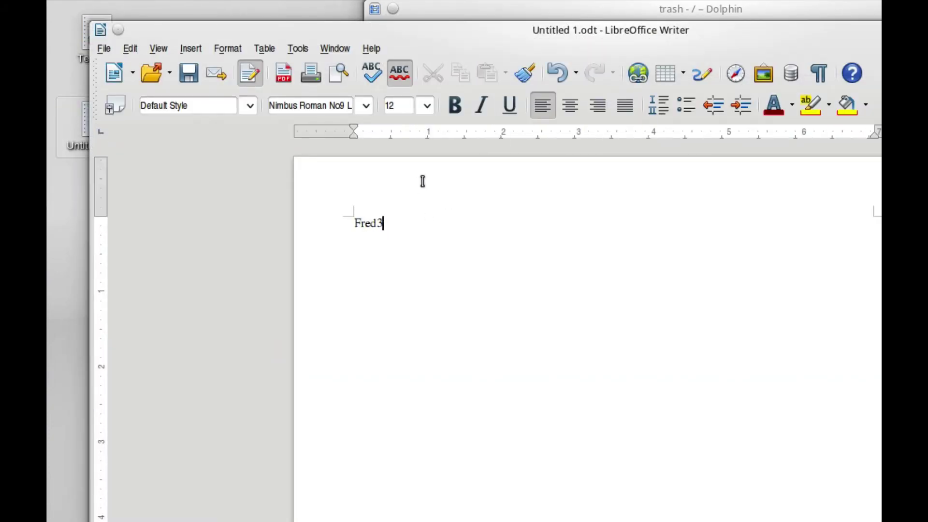
Step: Save Untitled 1.odt reading Fred3 and close LibreOffice Writer
{"action": "left_click", "coordinate": [189, 72]}
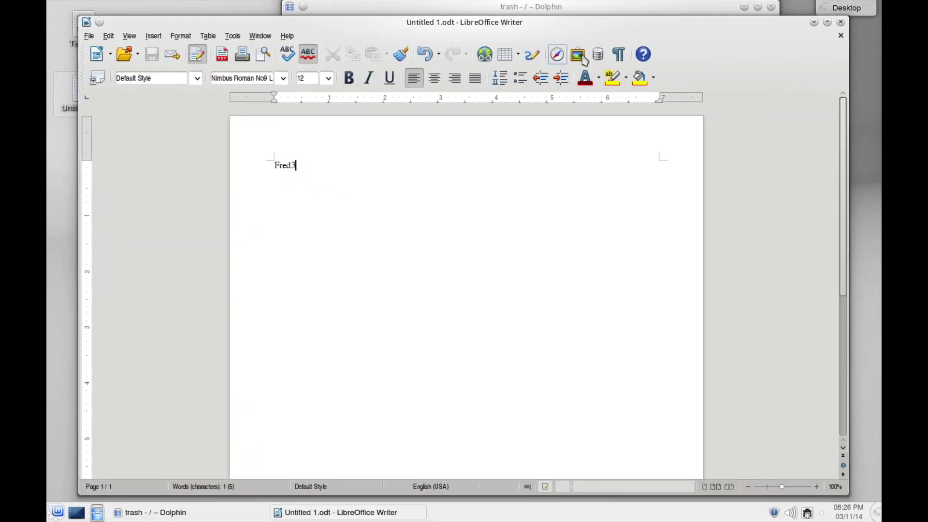
{"action": "left_click", "coordinate": [840, 23]}
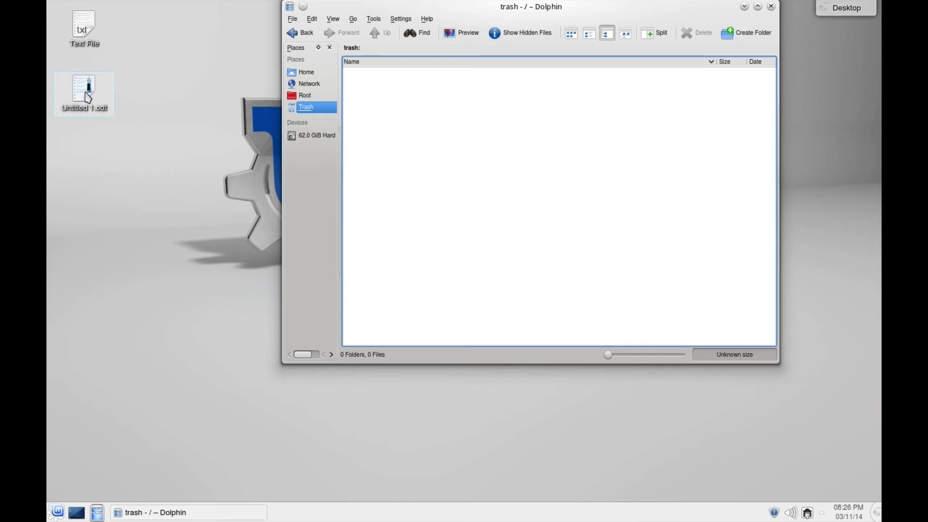
Step: Create a new desktop text file, resolving the name clash by naming it 'Text File 1'
{"action": "right_click", "coordinate": [156, 51]}
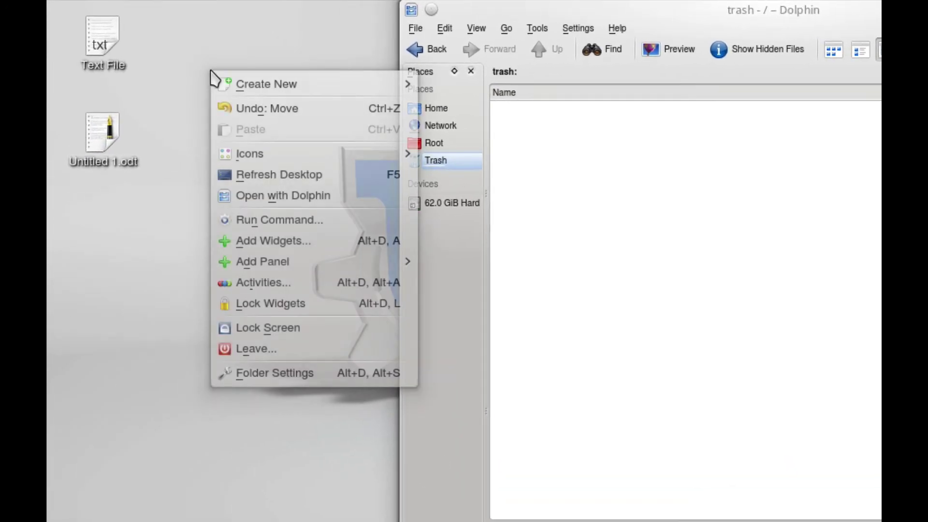
{"action": "mouse_move", "coordinate": [240, 88]}
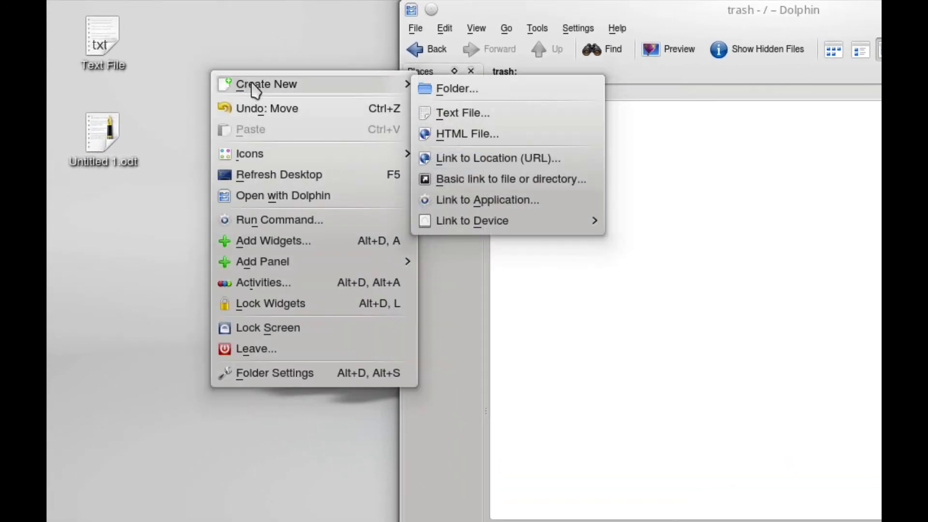
{"action": "left_click", "coordinate": [440, 113]}
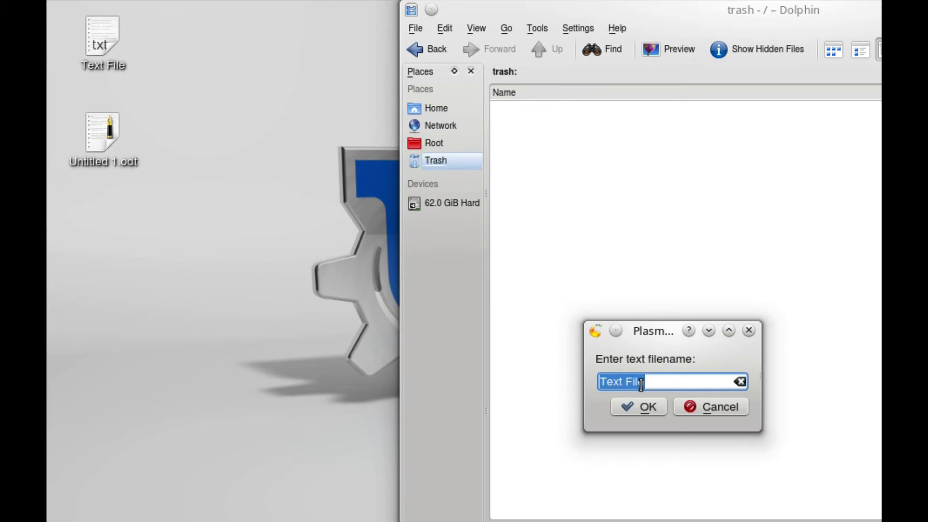
{"action": "left_click", "coordinate": [644, 407]}
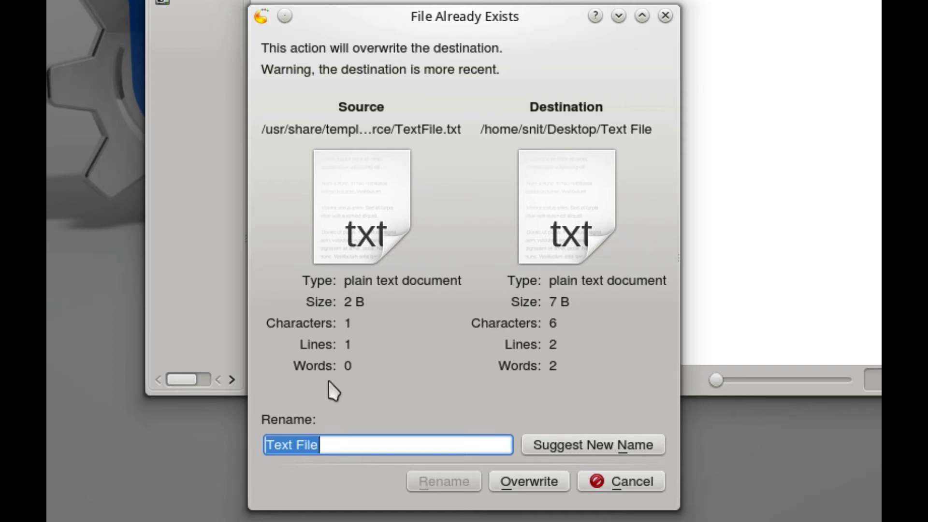
{"action": "left_click", "coordinate": [547, 451]}
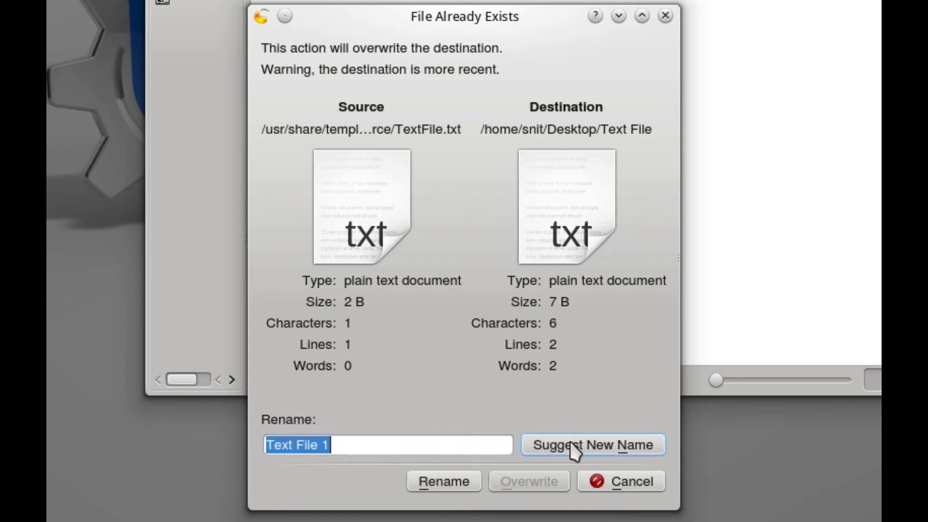
{"action": "left_click", "coordinate": [470, 482]}
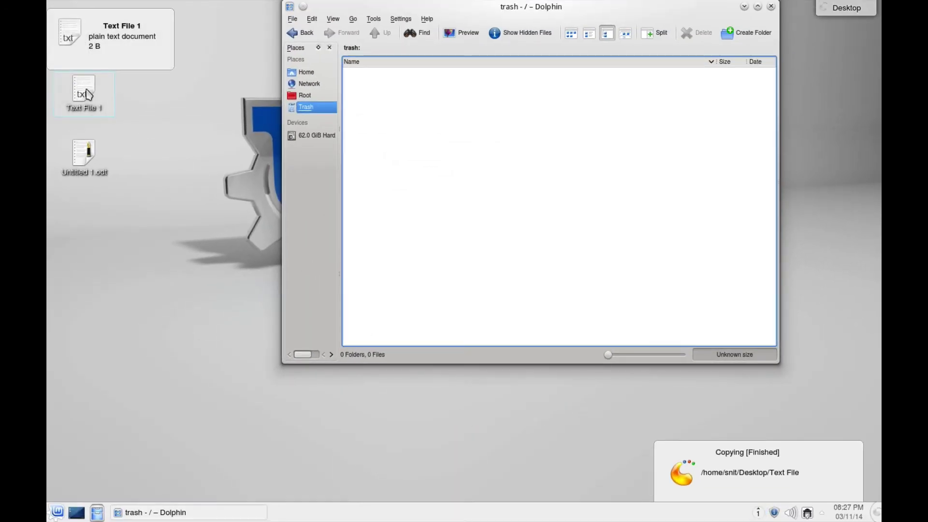
Step: Create another desktop text file, using the suggested name 'Text File 2' instead of overwriting
{"action": "right_click", "coordinate": [124, 145]}
{"action": "mouse_move", "coordinate": [143, 157]}
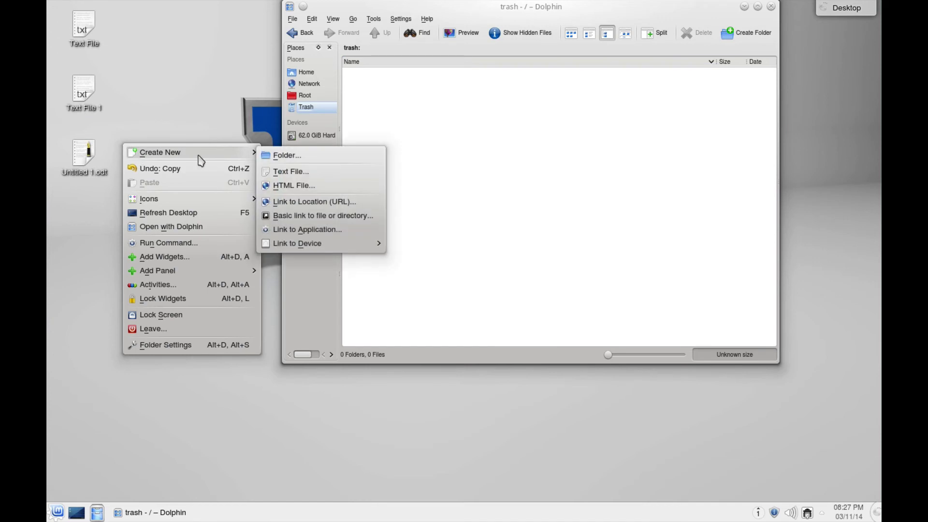
{"action": "left_click", "coordinate": [281, 173]}
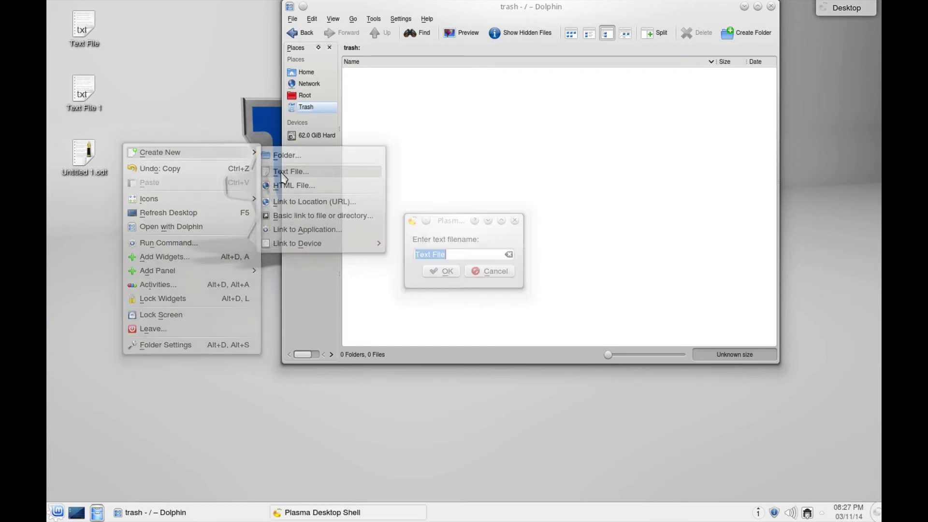
{"action": "left_click", "coordinate": [439, 271]}
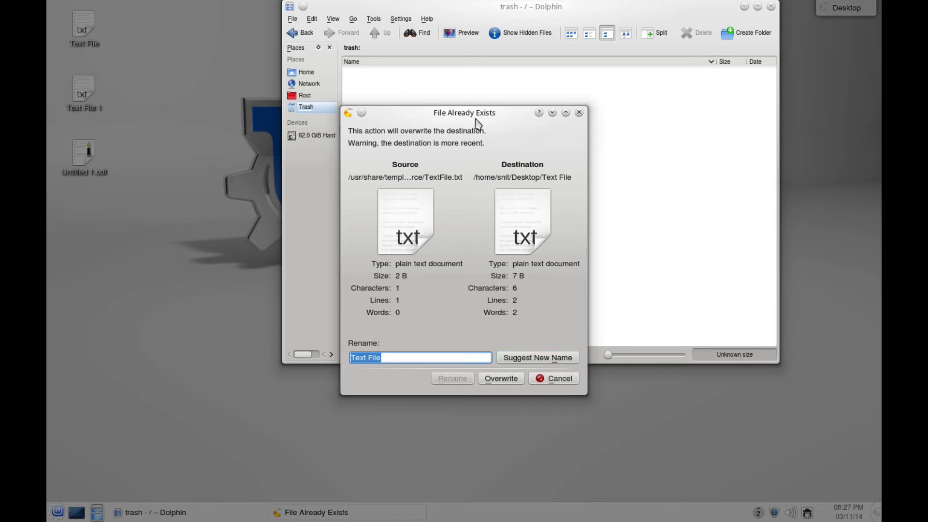
{"action": "left_click", "coordinate": [524, 360]}
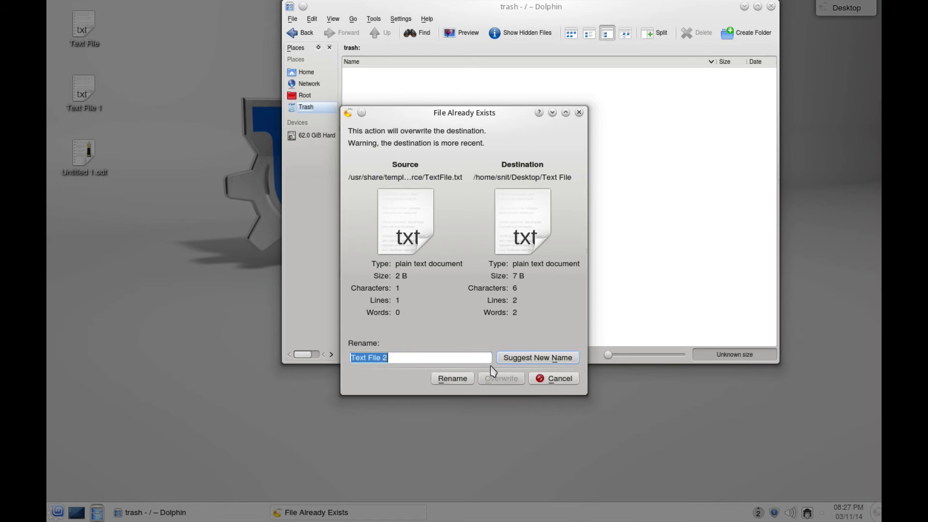
{"action": "left_click", "coordinate": [453, 378]}
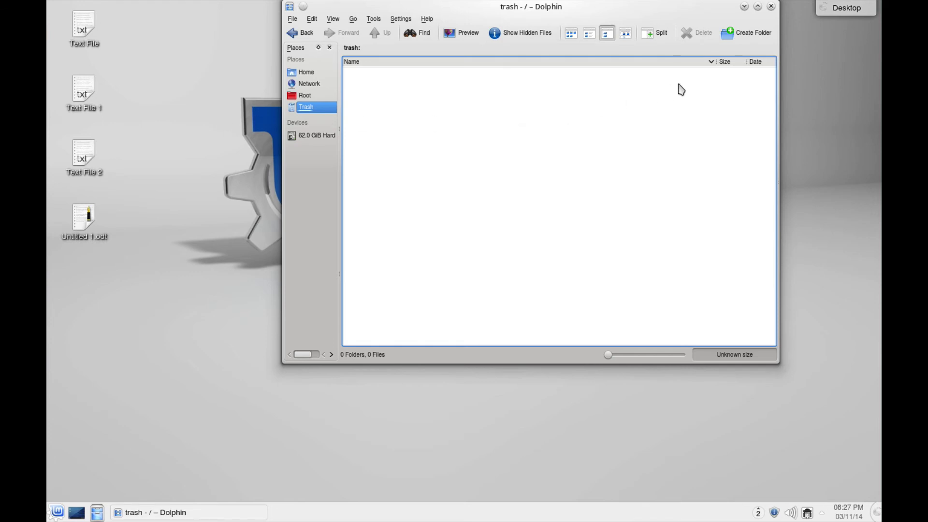
Step: Close Dolphin, reopen it from the taskbar, shift it right, and close it again
{"action": "left_click", "coordinate": [770, 6]}
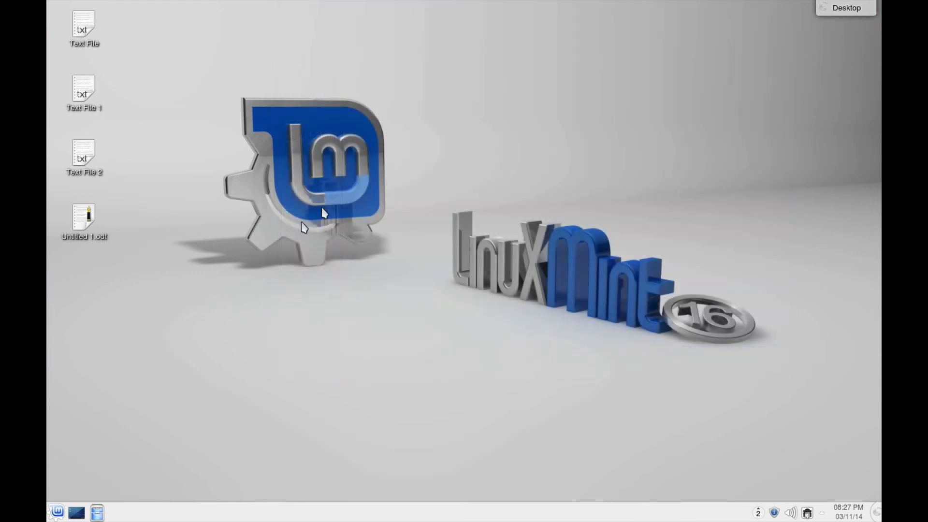
{"action": "left_click", "coordinate": [96, 512]}
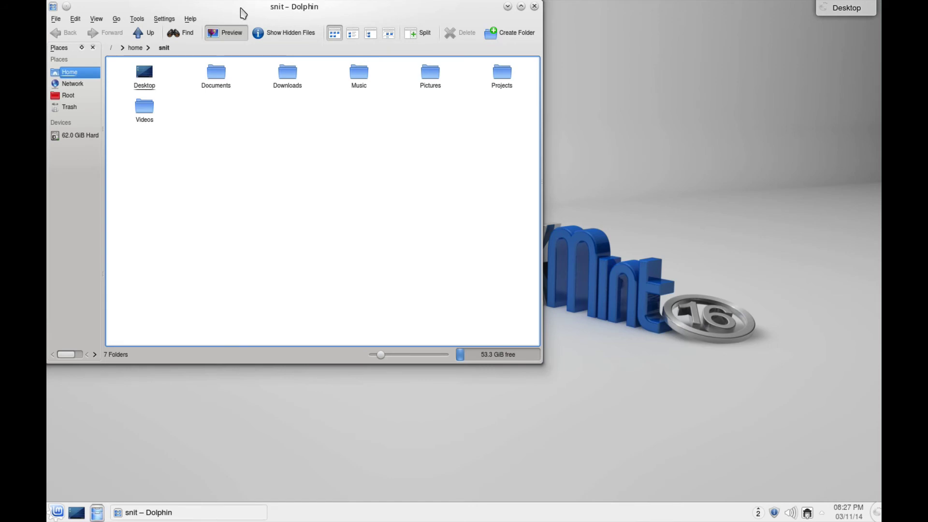
{"action": "left_click_drag", "start_coordinate": [244, 10], "coordinate": [521, 103]}
{"action": "left_click", "coordinate": [817, 104]}
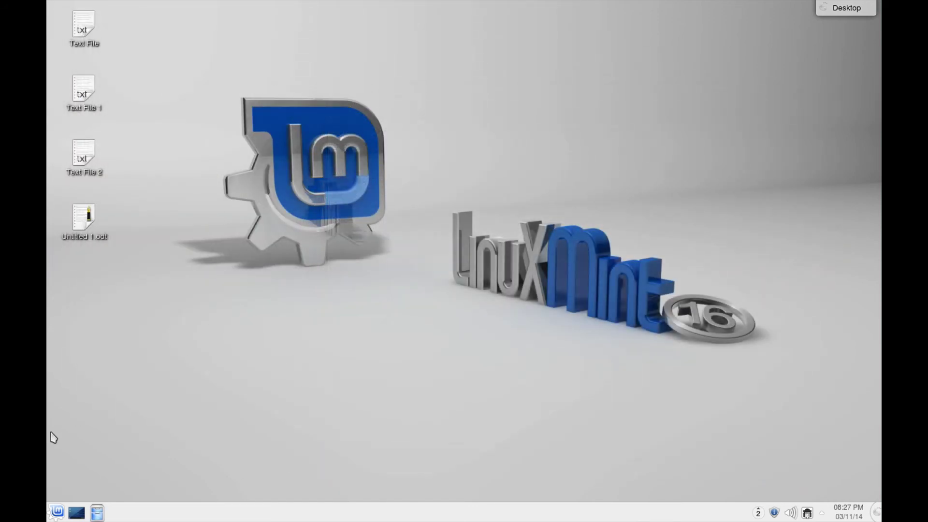
{"action": "left_click", "coordinate": [97, 513]}
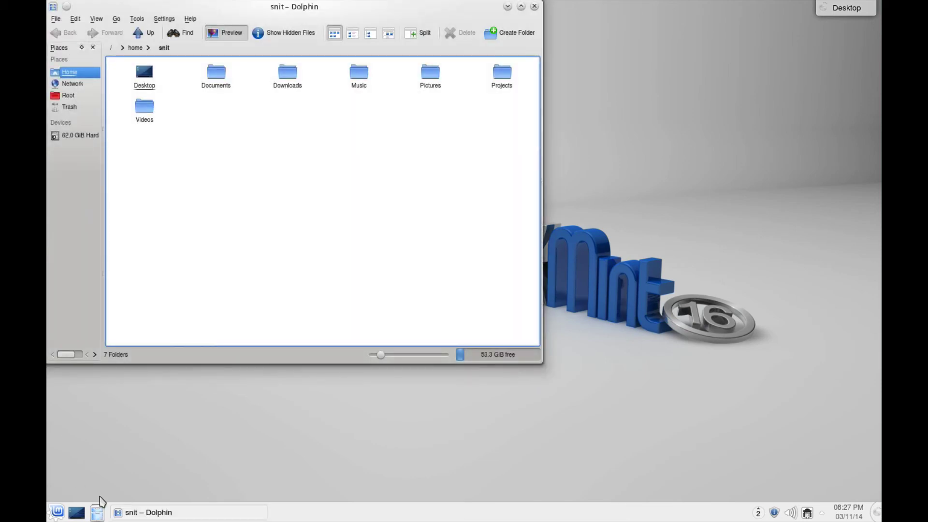
{"action": "left_click", "coordinate": [534, 6]}
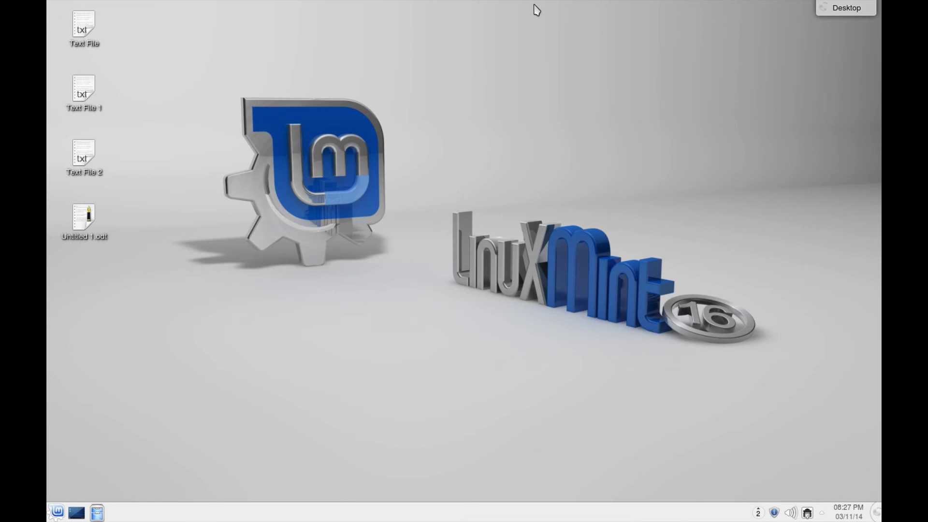
Step: Create a folder named 'New Folder' on the desktop
{"action": "right_click", "coordinate": [129, 296]}
{"action": "mouse_move", "coordinate": [147, 304]}
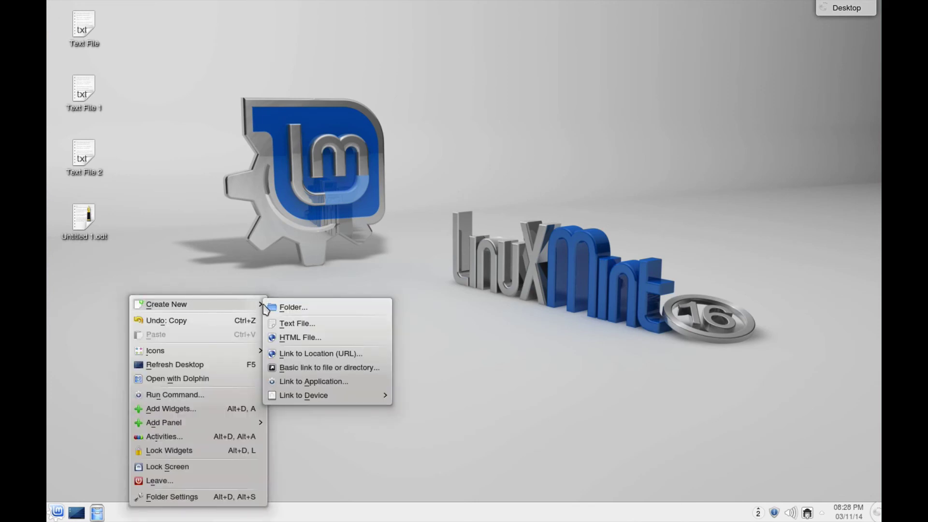
{"action": "left_click", "coordinate": [290, 307]}
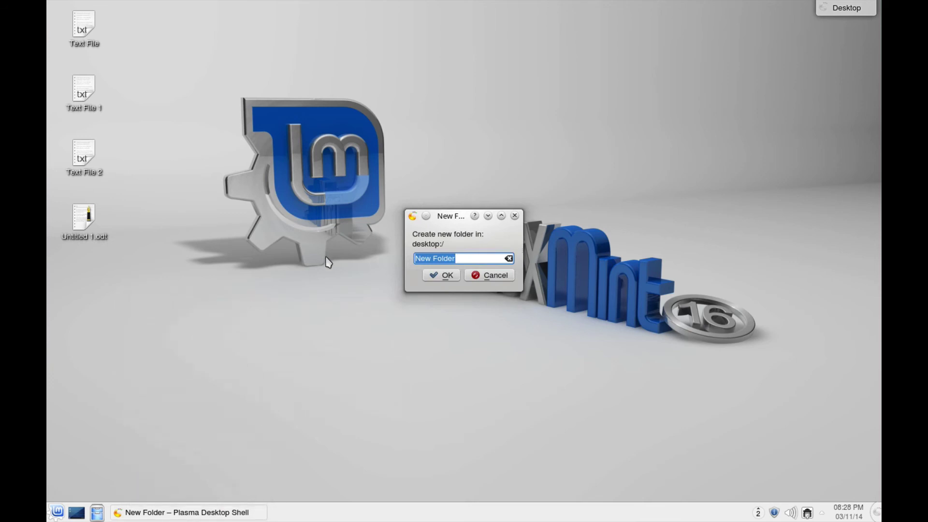
{"action": "left_click", "coordinate": [434, 276]}
Step: Move Text File, Text File 1, Text File 2 and Untitled 1.odt into New Folder, then dock its window right
{"action": "left_click_drag", "start_coordinate": [129, 97], "coordinate": [65, 249]}
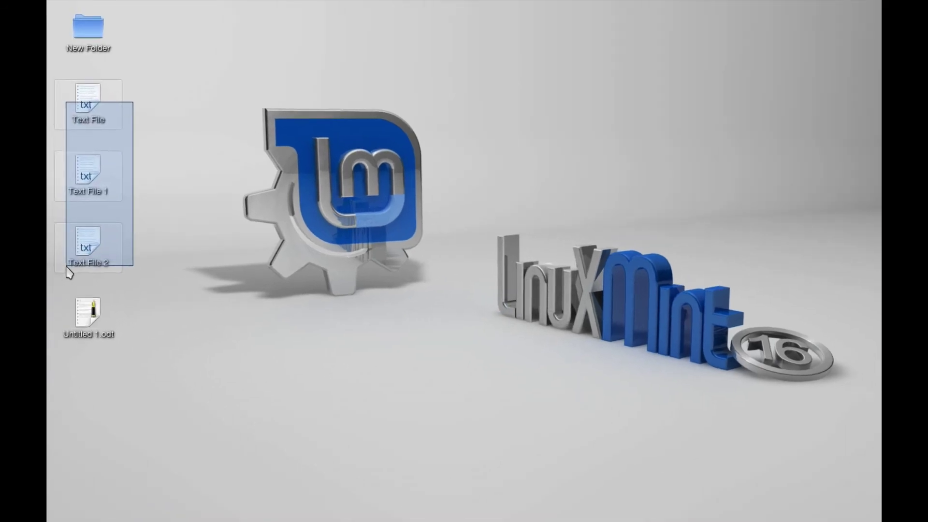
{"action": "left_click_drag", "start_coordinate": [68, 280], "coordinate": [74, 332]}
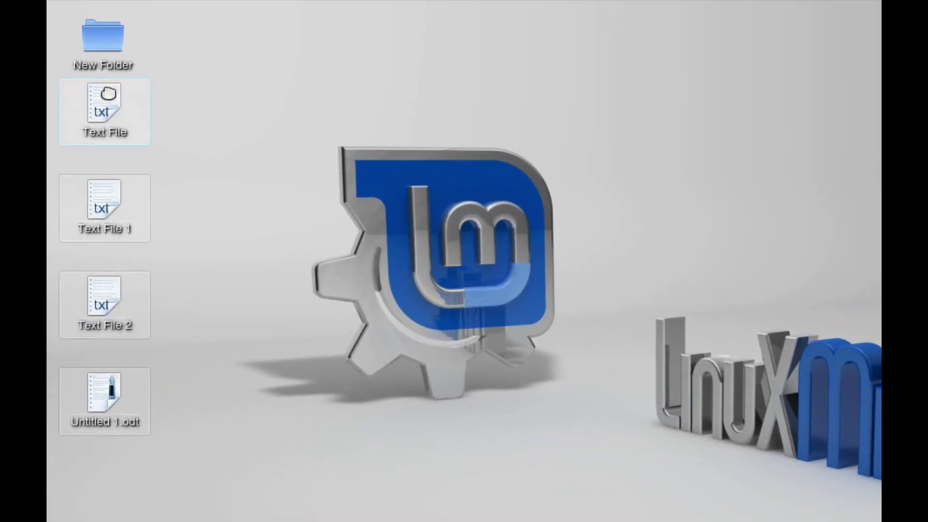
{"action": "left_click_drag", "start_coordinate": [108, 89], "coordinate": [107, 37]}
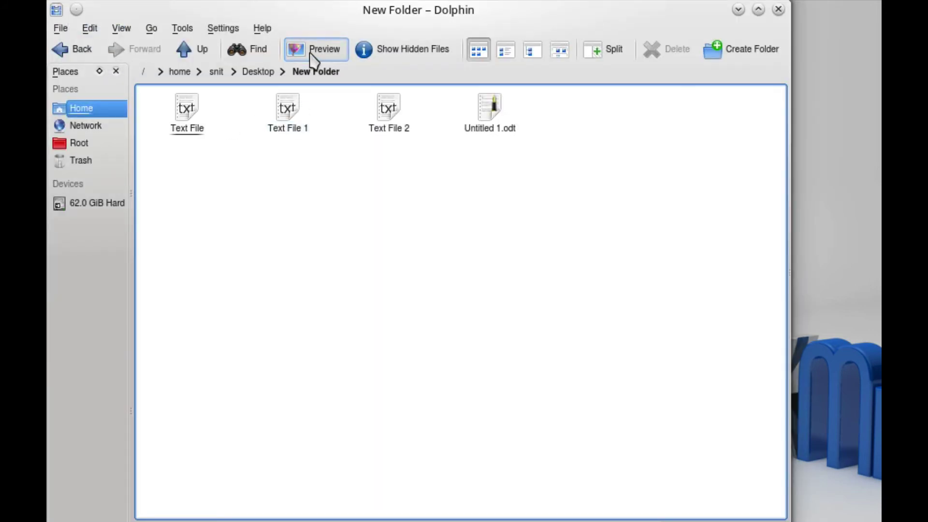
{"action": "left_click", "coordinate": [317, 48]}
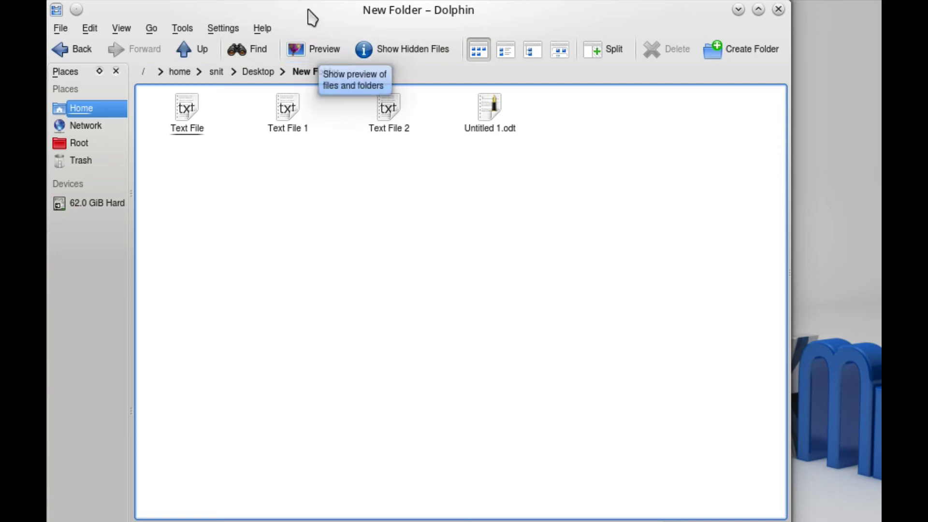
{"action": "left_click_drag", "start_coordinate": [307, 16], "coordinate": [878, 174]}
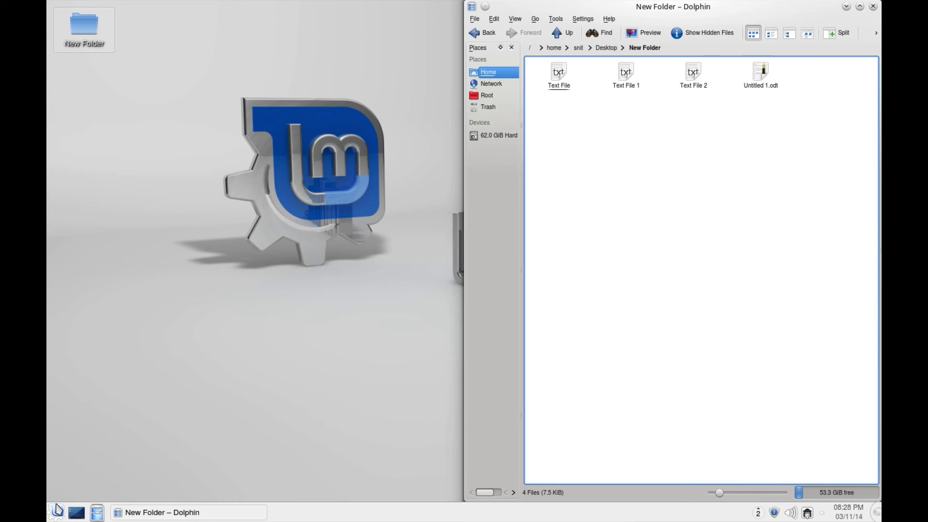
Step: Launch Firefox, search Google Images for 'tux logo', and view the first result's Tux.png on its own
{"action": "left_click", "coordinate": [57, 512]}
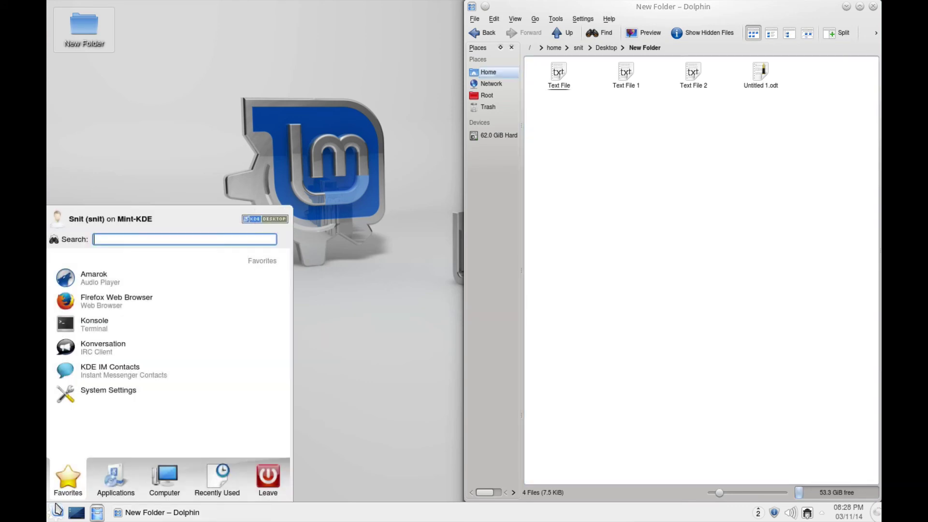
{"action": "left_click", "coordinate": [95, 301]}
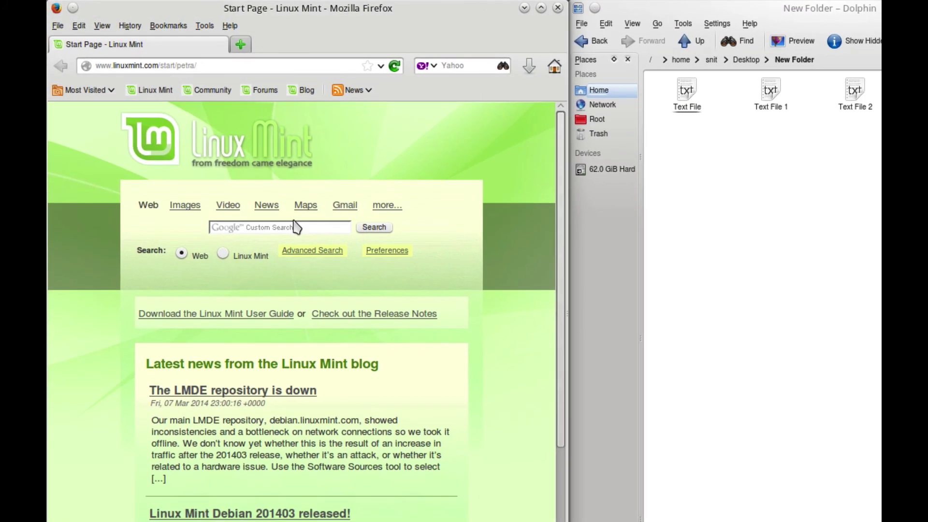
{"action": "left_click", "coordinate": [185, 206]}
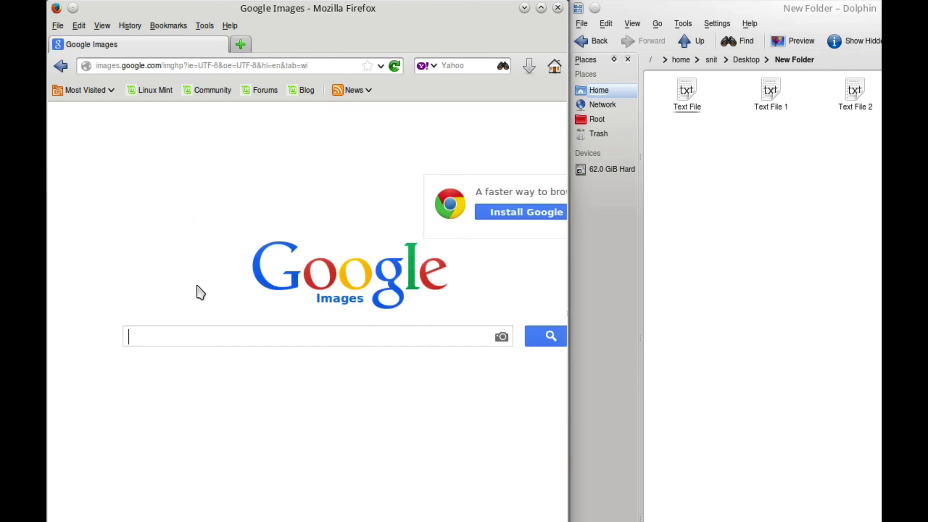
{"action": "type", "text": "tux logo"}
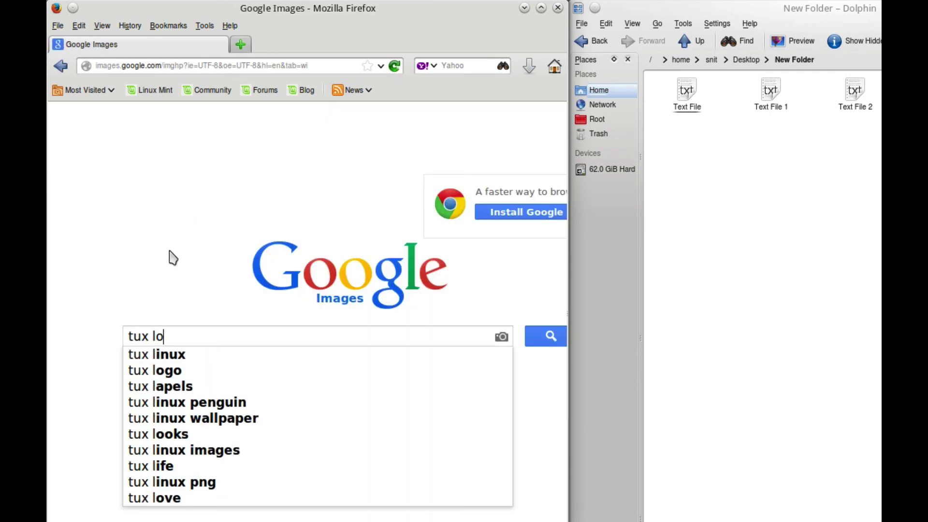
{"action": "key", "text": "Return"}
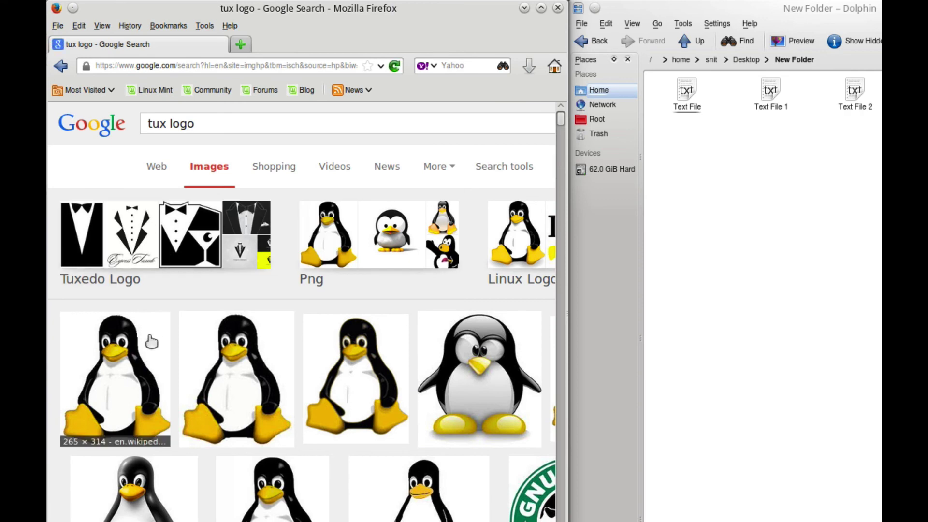
{"action": "left_click", "coordinate": [145, 349]}
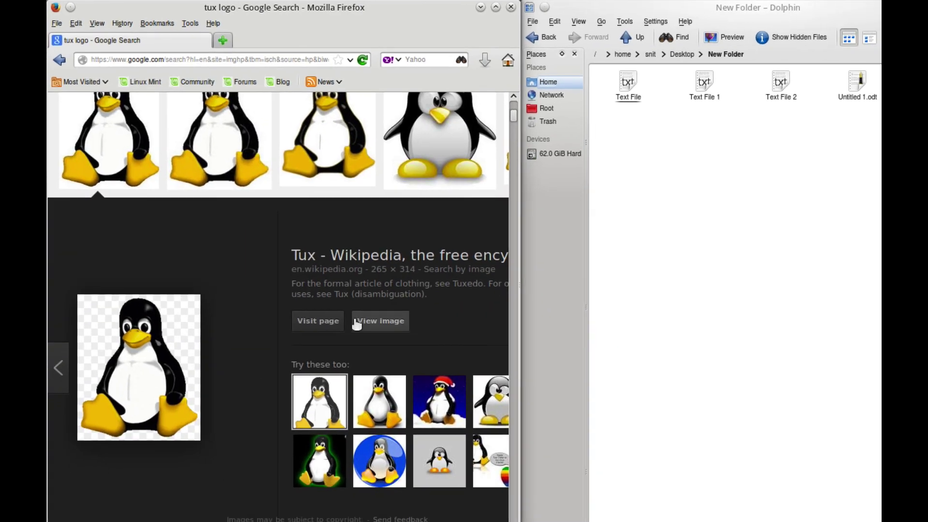
{"action": "left_click", "coordinate": [414, 353]}
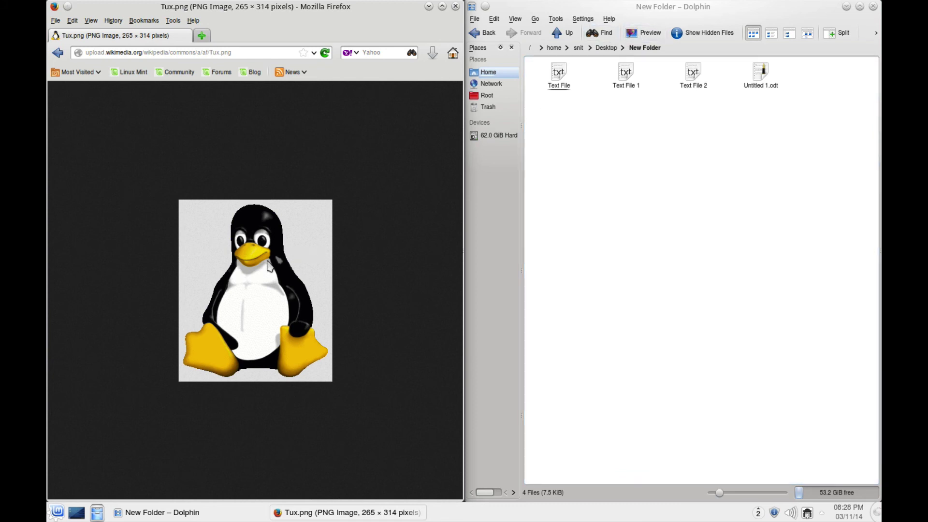
Step: Drag the Tux image from Firefox into New Folder, move it there, and dismiss the warning
{"action": "left_click_drag", "start_coordinate": [271, 292], "coordinate": [662, 186]}
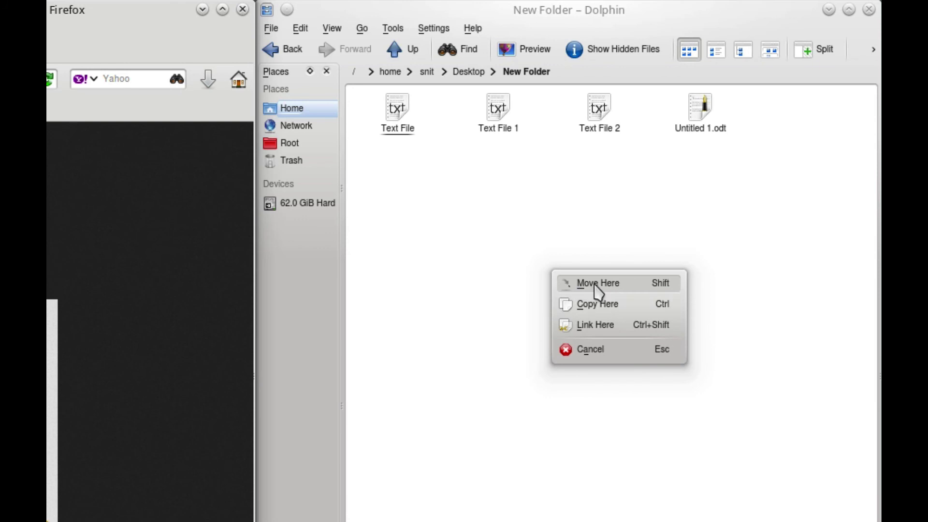
{"action": "left_click", "coordinate": [594, 285]}
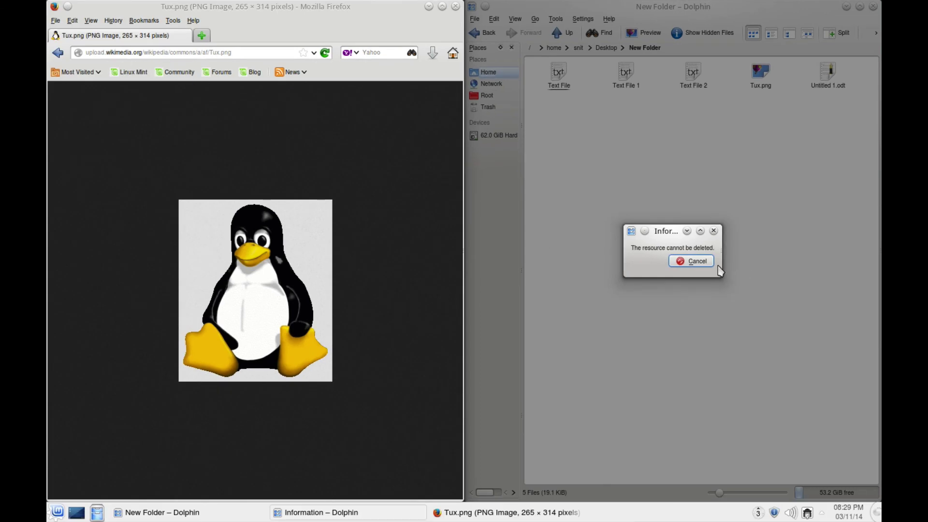
{"action": "left_click", "coordinate": [691, 263]}
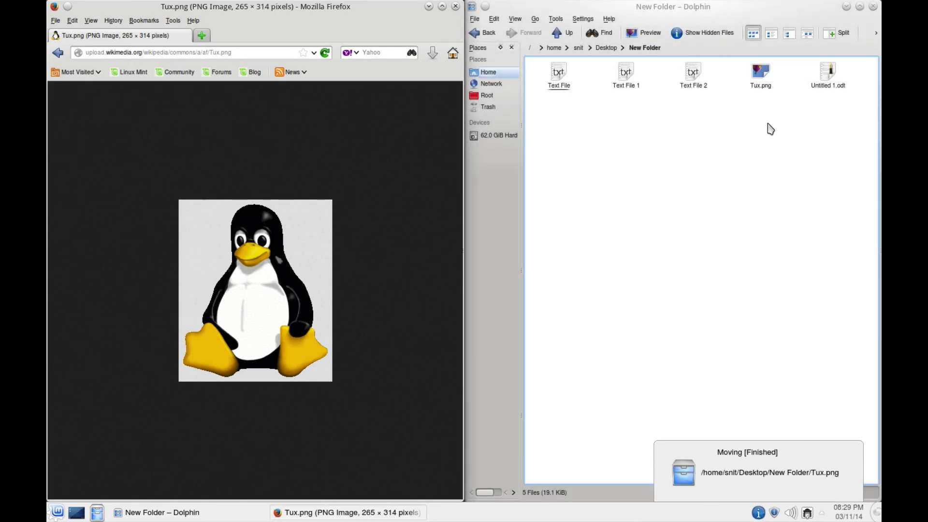
Step: Enable Preview thumbnails and enlarge the icons so Tux.png shows the penguin
{"action": "left_click", "coordinate": [645, 34]}
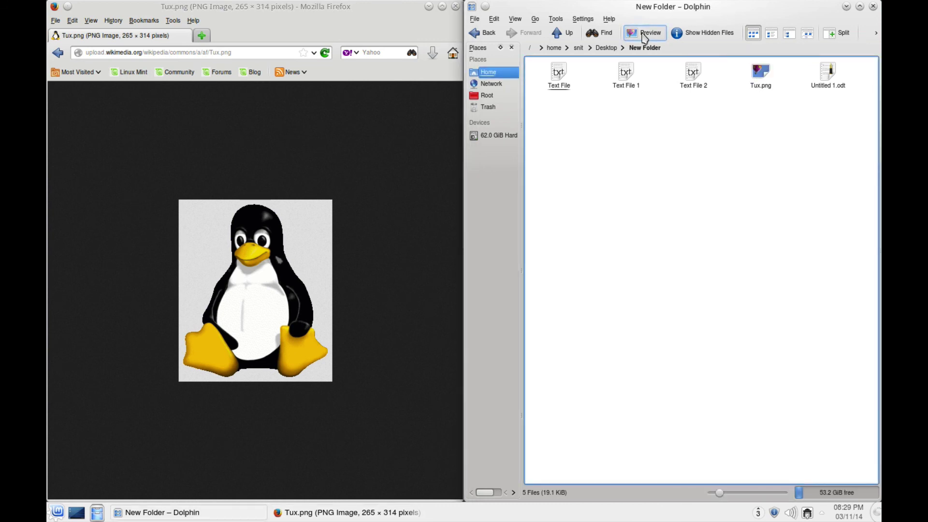
{"action": "left_click", "coordinate": [644, 34]}
{"action": "left_click_drag", "start_coordinate": [720, 492], "coordinate": [757, 493]}
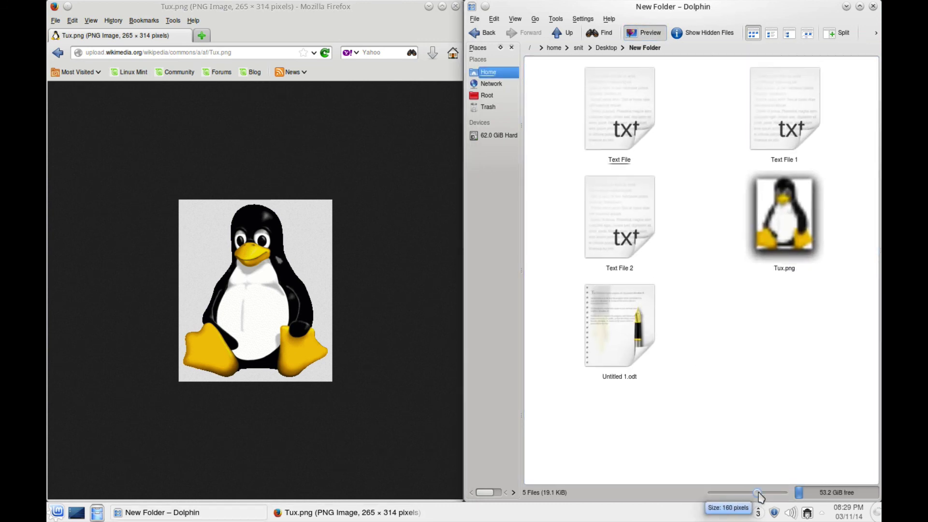
{"action": "left_click", "coordinate": [638, 38]}
{"action": "left_click", "coordinate": [637, 38]}
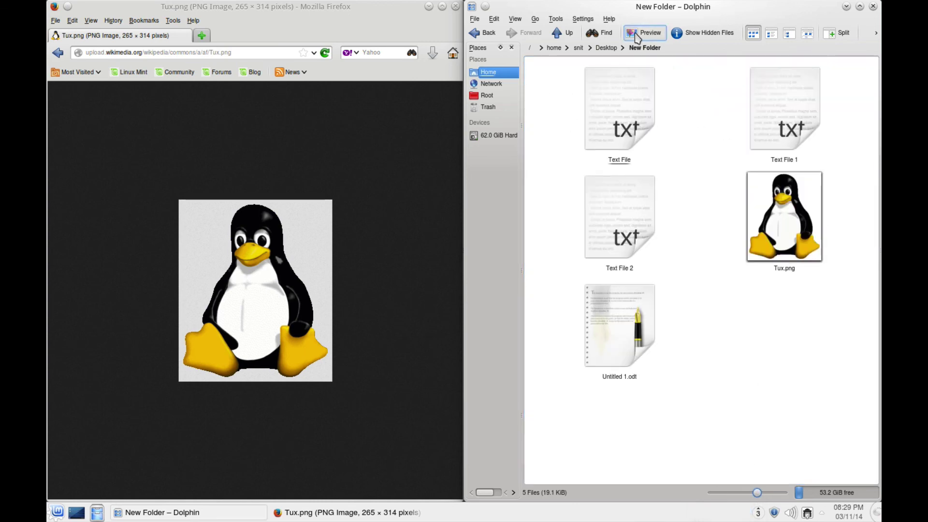
{"action": "mouse_move", "coordinate": [614, 108]}
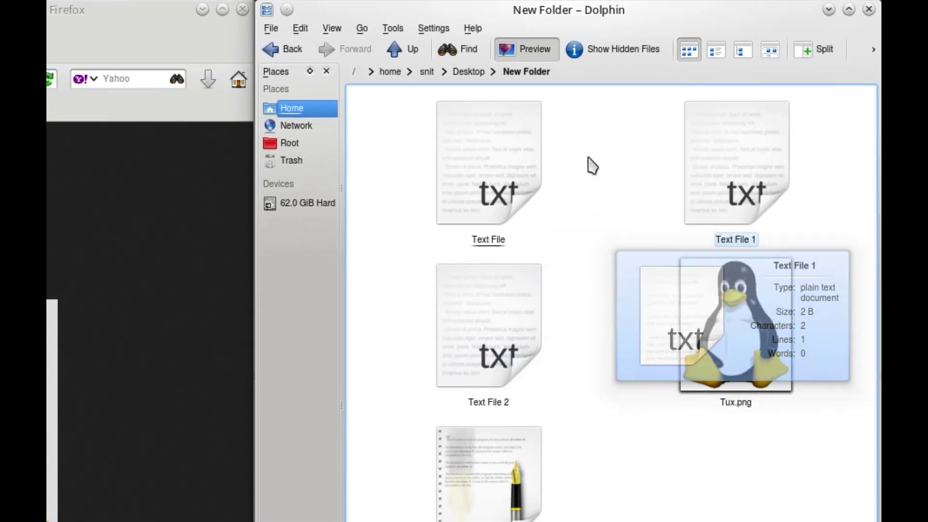